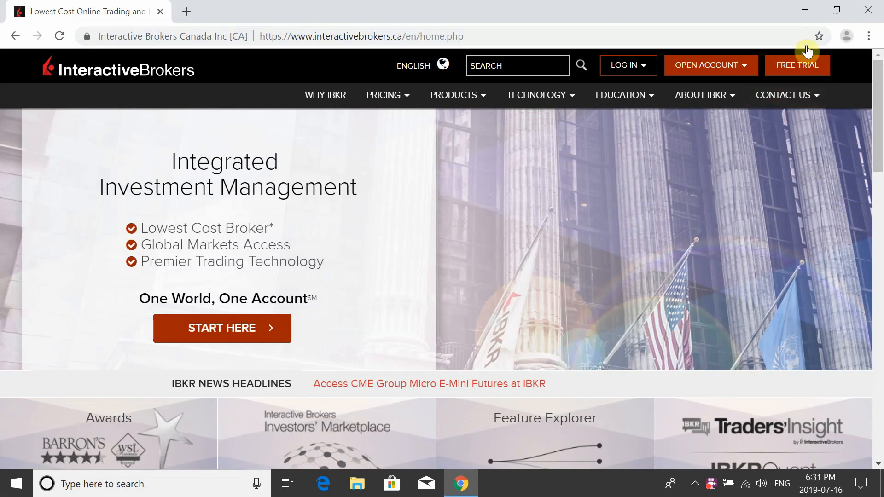
Open the registration form for the Interactive Brokers free trial
{"action": "left_click", "coordinate": [811, 78]}
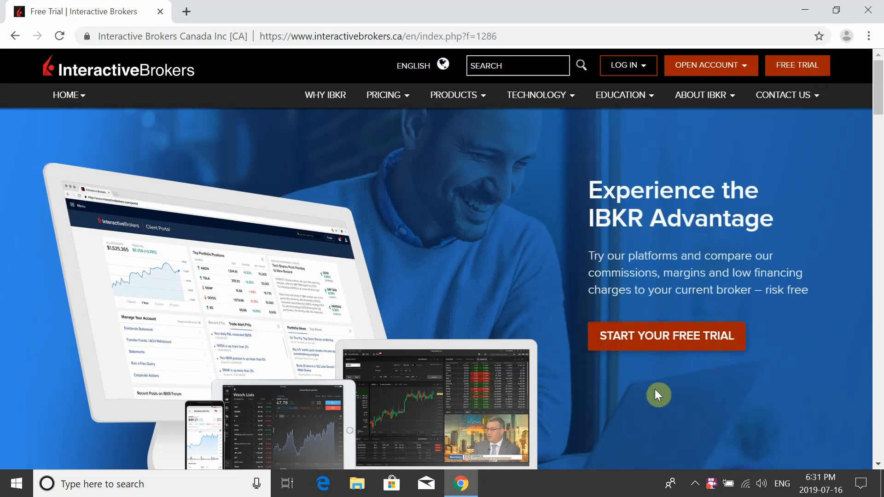
{"action": "left_click", "coordinate": [612, 353]}
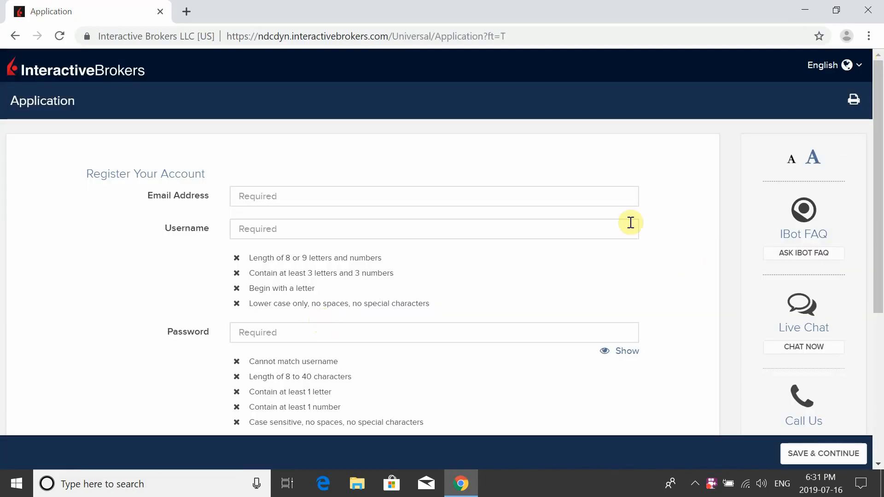
Examine the registration form's e-mail, username, password and residential country fields and their requirements
{"action": "scroll", "coordinate": [677, 200], "scroll_direction": "down", "scroll_amount": 1}
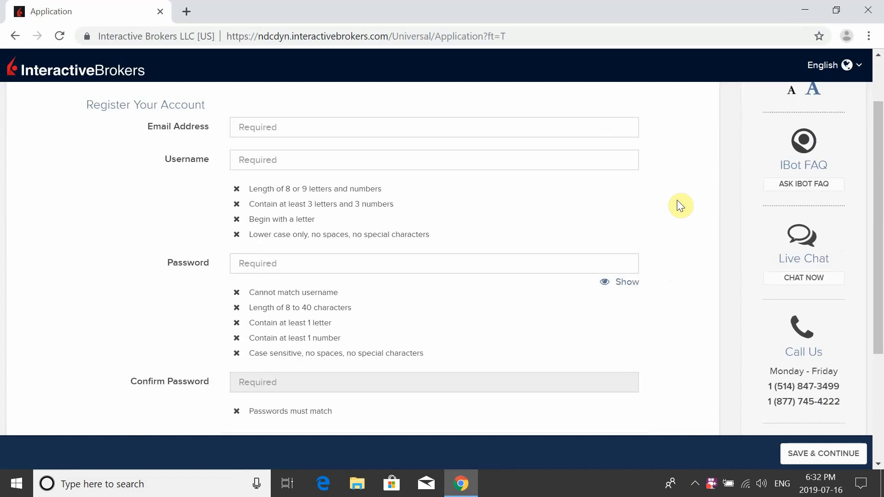
{"action": "scroll", "coordinate": [675, 198], "scroll_direction": "down", "scroll_amount": 3}
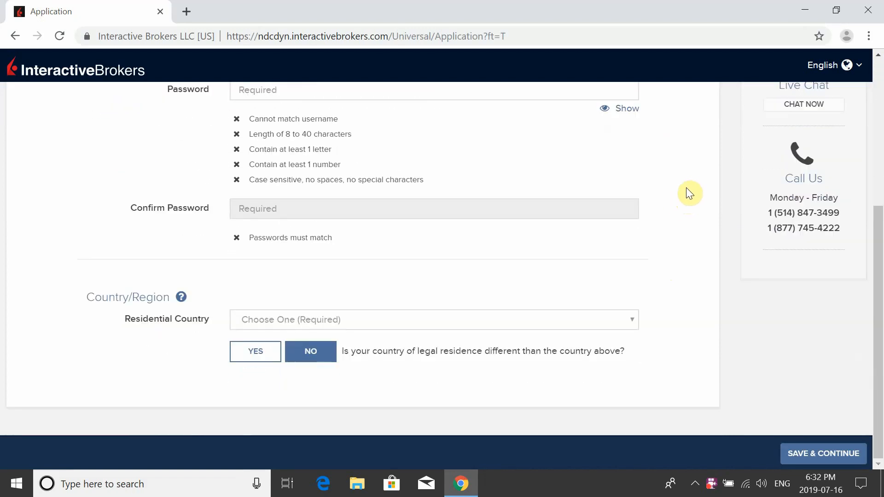
{"action": "scroll", "coordinate": [721, 214], "scroll_direction": "up", "scroll_amount": 4}
{"action": "scroll", "coordinate": [731, 216], "scroll_direction": "up", "scroll_amount": 1}
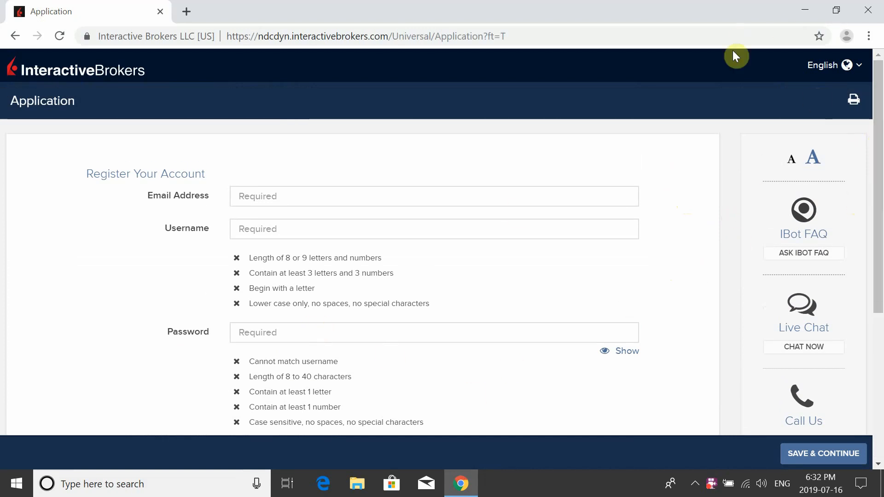
{"action": "scroll", "coordinate": [704, 338], "scroll_direction": "down", "scroll_amount": 4}
{"action": "scroll", "coordinate": [879, 304], "scroll_direction": "up", "scroll_amount": 3}
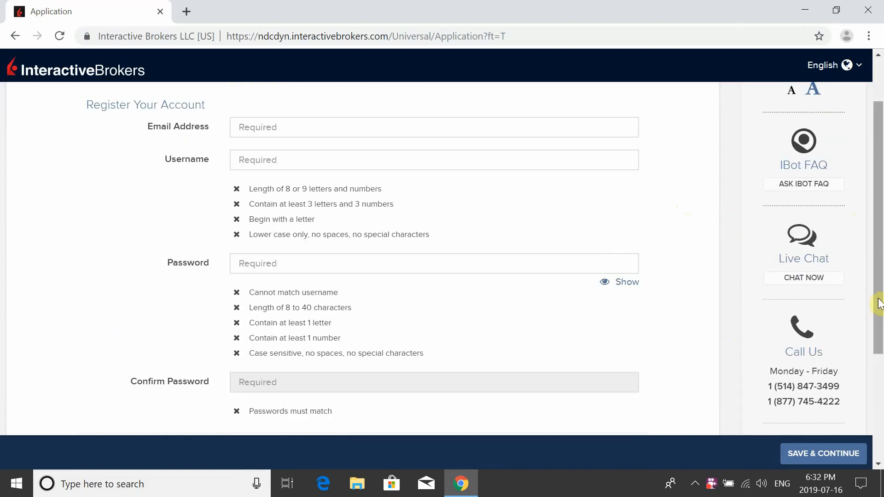
{"action": "scroll", "coordinate": [879, 306], "scroll_direction": "down", "scroll_amount": 1}
{"action": "scroll", "coordinate": [880, 332], "scroll_direction": "up", "scroll_amount": 1}
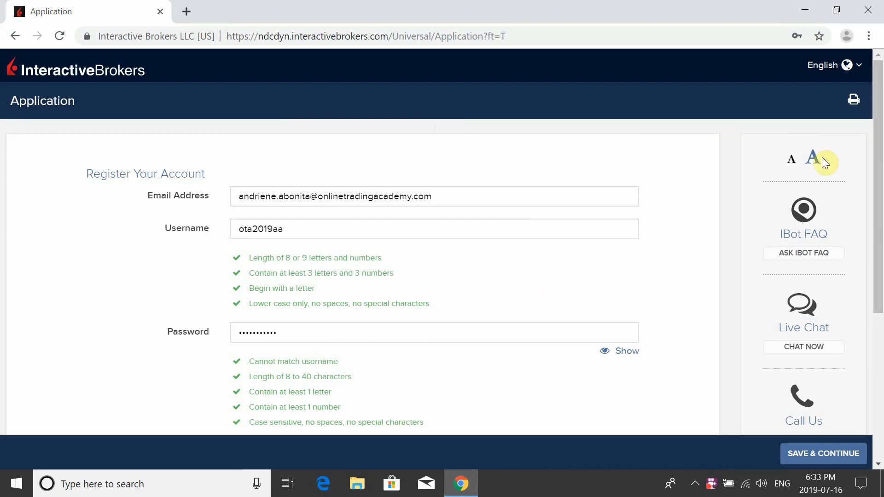
Review and submit the completed trial registration, and dismiss the browser's offer to save the login
{"action": "scroll", "coordinate": [822, 163], "scroll_direction": "down", "scroll_amount": 5}
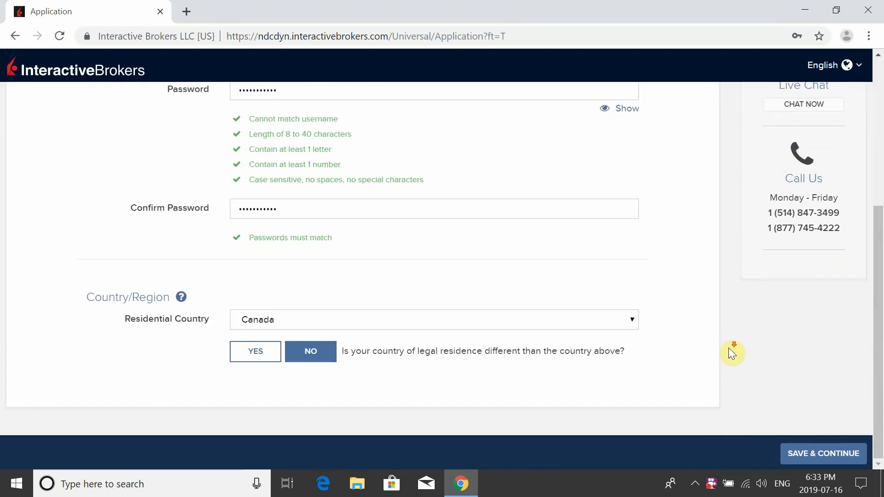
{"action": "scroll", "coordinate": [251, 234], "scroll_direction": "up", "scroll_amount": 3}
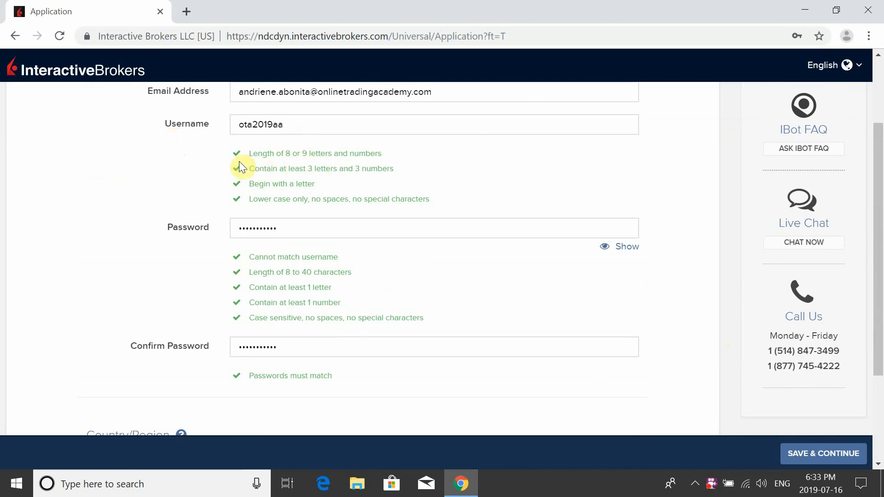
{"action": "scroll", "coordinate": [237, 318], "scroll_direction": "down", "scroll_amount": 3}
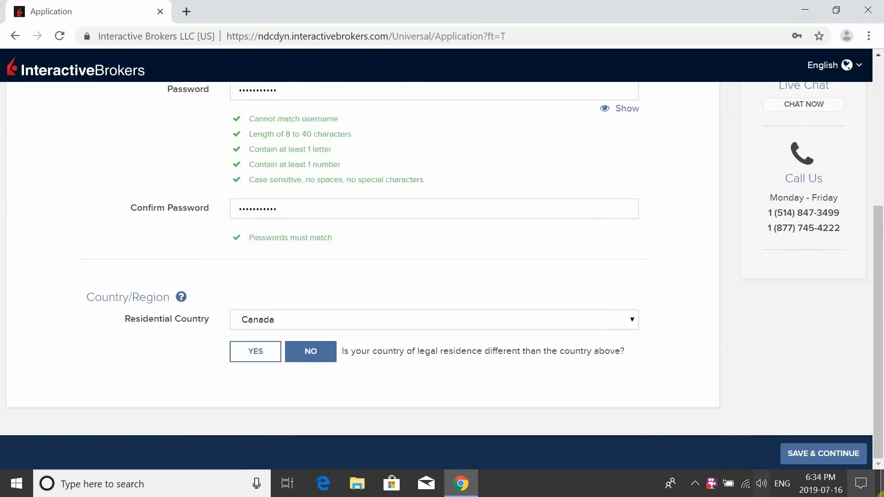
{"action": "left_click", "coordinate": [812, 466]}
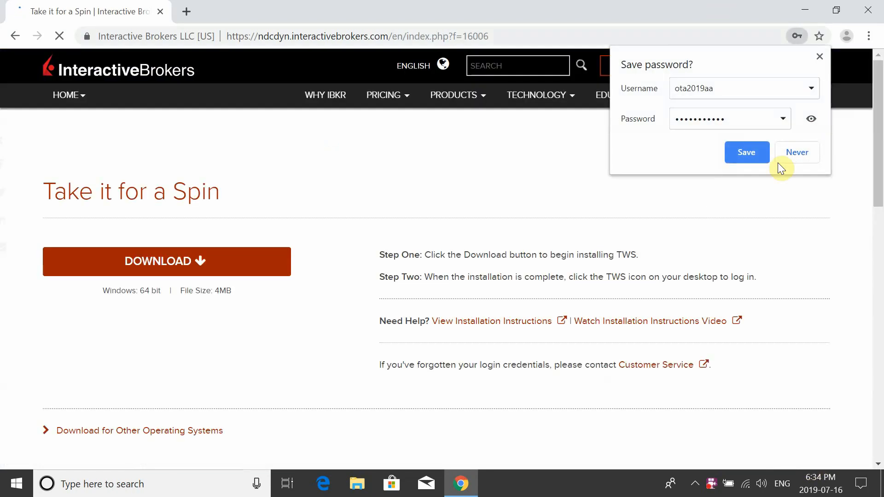
{"action": "left_click", "coordinate": [820, 58]}
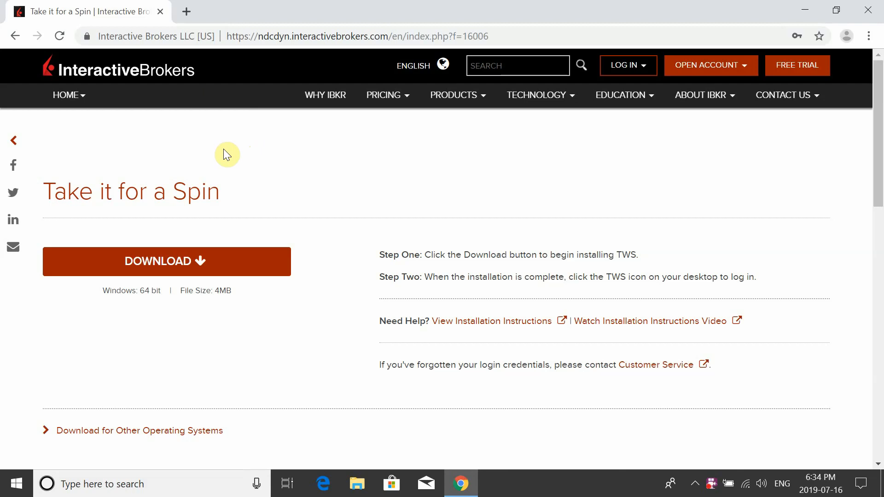
Return to the home page and download the time-tested, stable TWS installer for Windows from the login options
{"action": "left_click", "coordinate": [141, 77]}
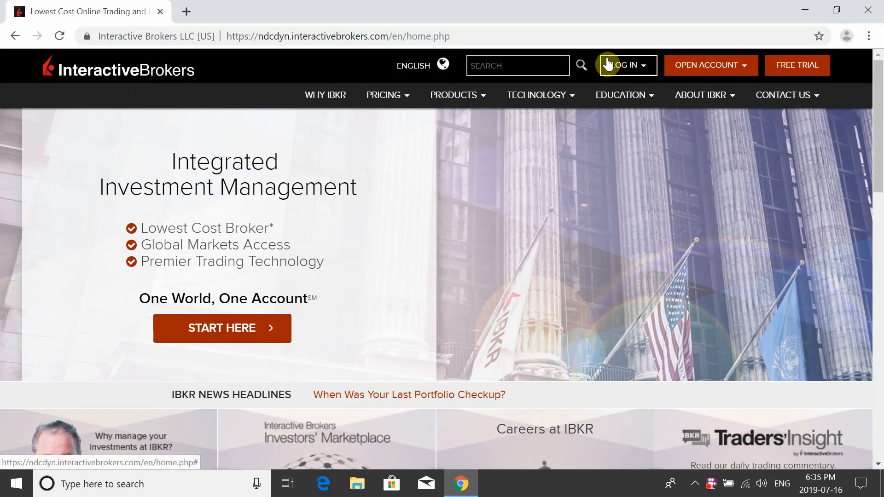
{"action": "left_click", "coordinate": [645, 72]}
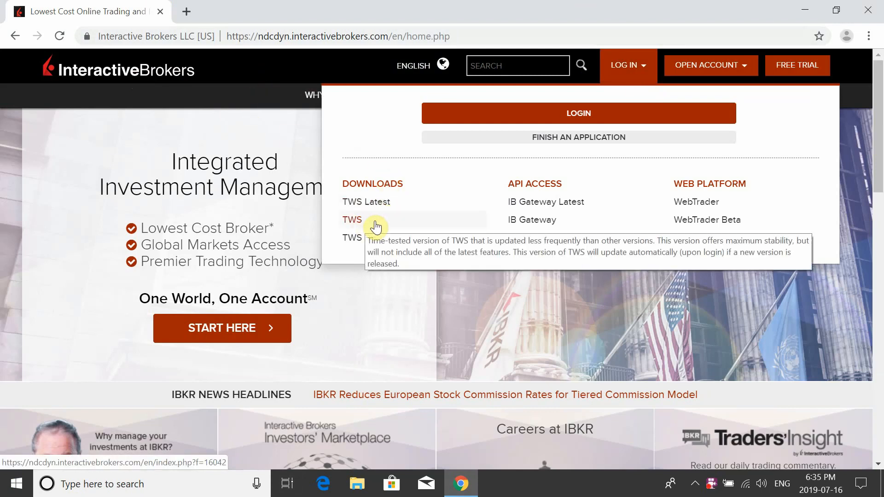
{"action": "left_click", "coordinate": [401, 225]}
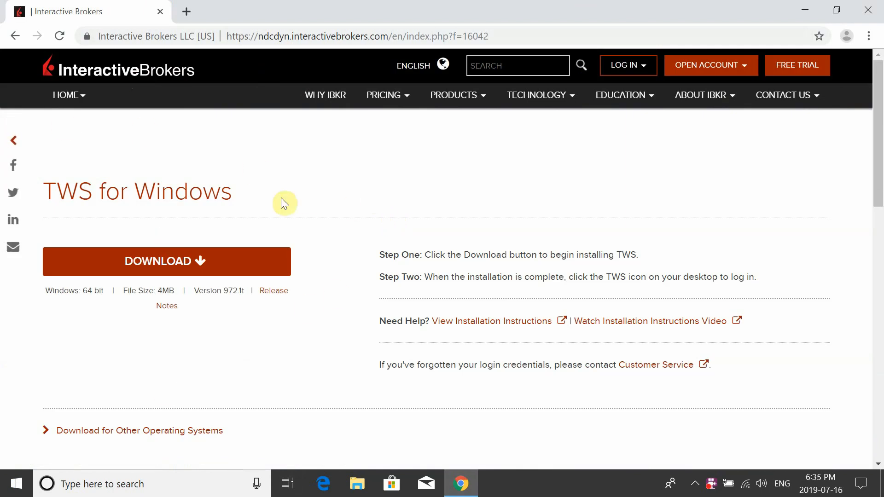
{"action": "left_click", "coordinate": [259, 263]}
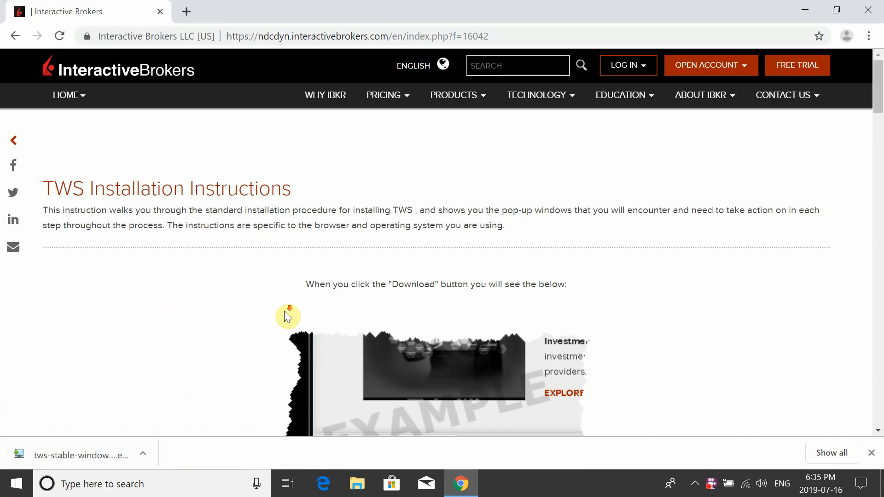
Read through the TWS Installation Instructions, from the download example to the setup wizard's completion, and return to the beginning
{"action": "scroll", "coordinate": [285, 313], "scroll_direction": "down", "scroll_amount": 3}
{"action": "scroll", "coordinate": [288, 313], "scroll_direction": "up", "scroll_amount": 3}
{"action": "scroll", "coordinate": [443, 223], "scroll_direction": "down", "scroll_amount": 3}
{"action": "scroll", "coordinate": [449, 231], "scroll_direction": "up", "scroll_amount": 3}
{"action": "scroll", "coordinate": [528, 306], "scroll_direction": "down", "scroll_amount": 9}
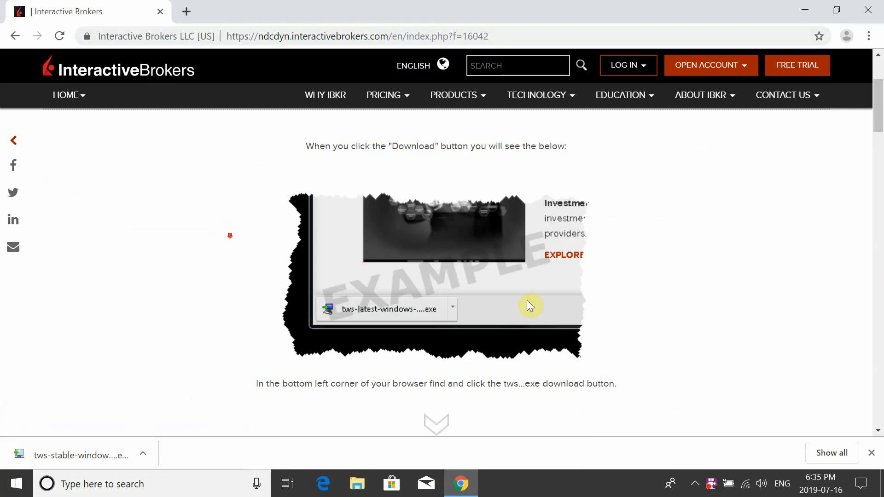
{"action": "scroll", "coordinate": [606, 198], "scroll_direction": "down", "scroll_amount": 6}
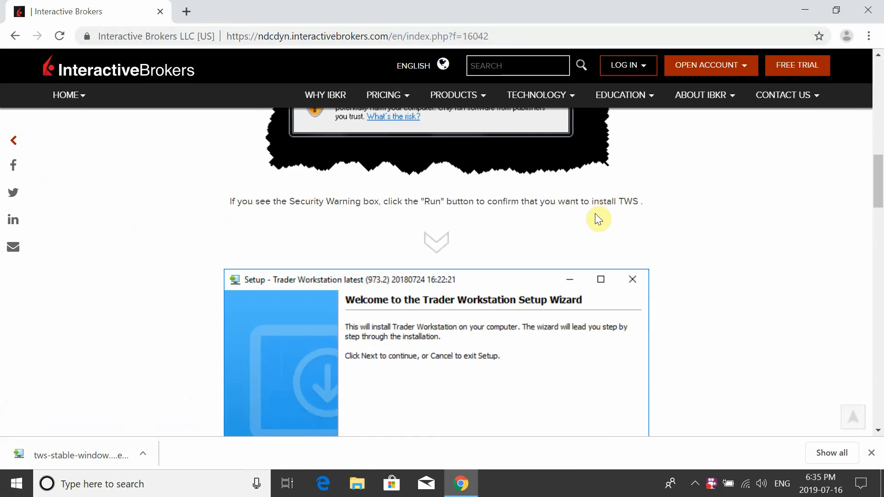
{"action": "scroll", "coordinate": [595, 213], "scroll_direction": "down", "scroll_amount": 8}
{"action": "scroll", "coordinate": [608, 244], "scroll_direction": "down", "scroll_amount": 3}
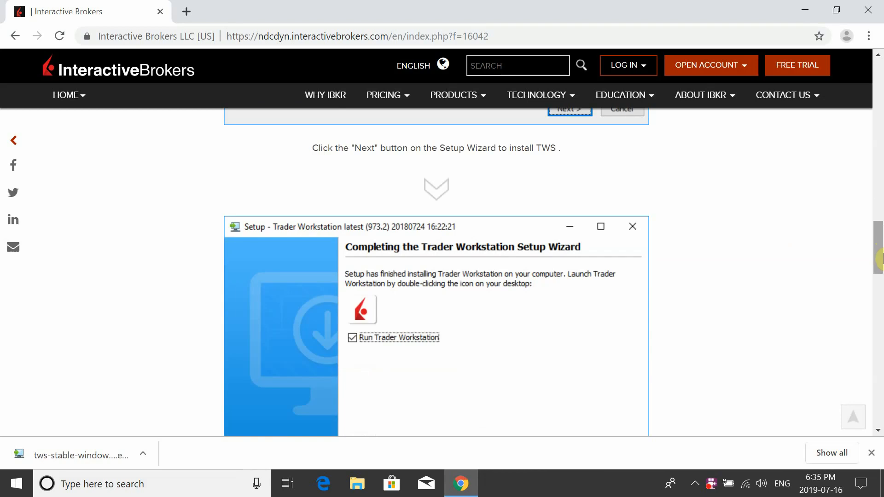
{"action": "scroll", "coordinate": [880, 210], "scroll_direction": "down", "scroll_amount": 8}
{"action": "scroll", "coordinate": [880, 209], "scroll_direction": "up", "scroll_amount": 5}
{"action": "left_click_drag", "start_coordinate": [880, 210], "coordinate": [874, 34]}
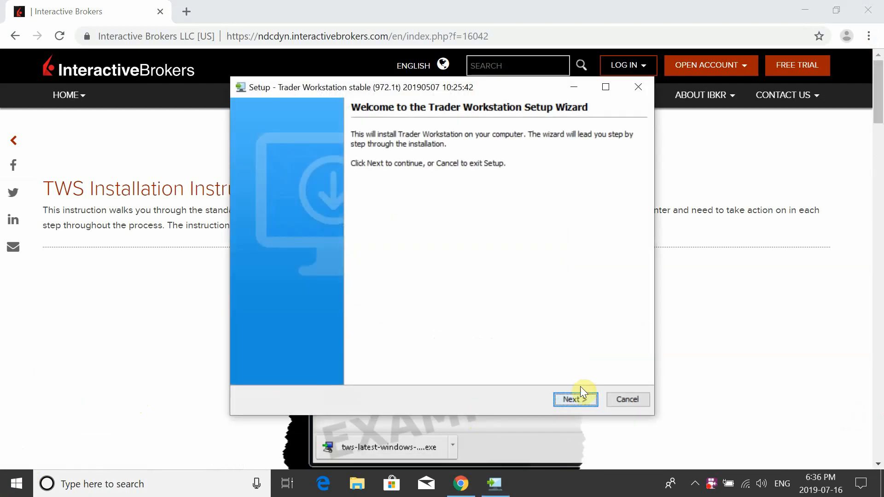
Install Trader Workstation with the setup wizard, finish without running it, and close the browser
{"action": "left_click", "coordinate": [580, 400]}
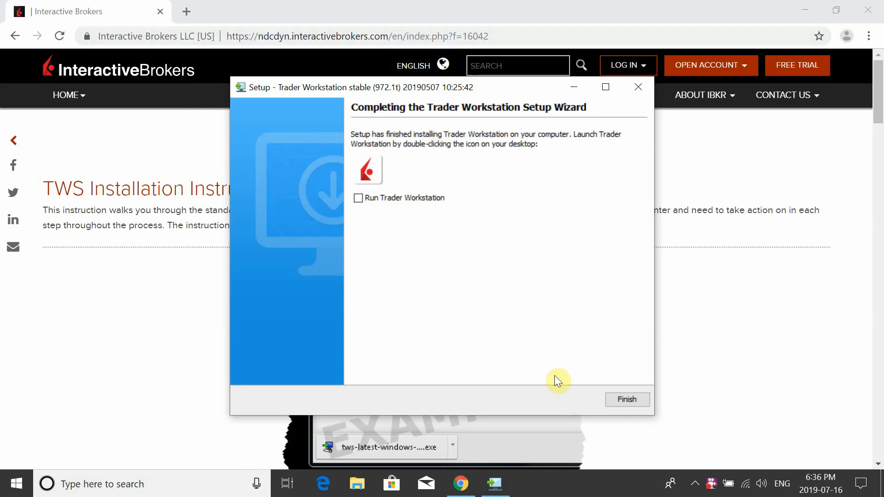
{"action": "left_click", "coordinate": [622, 401]}
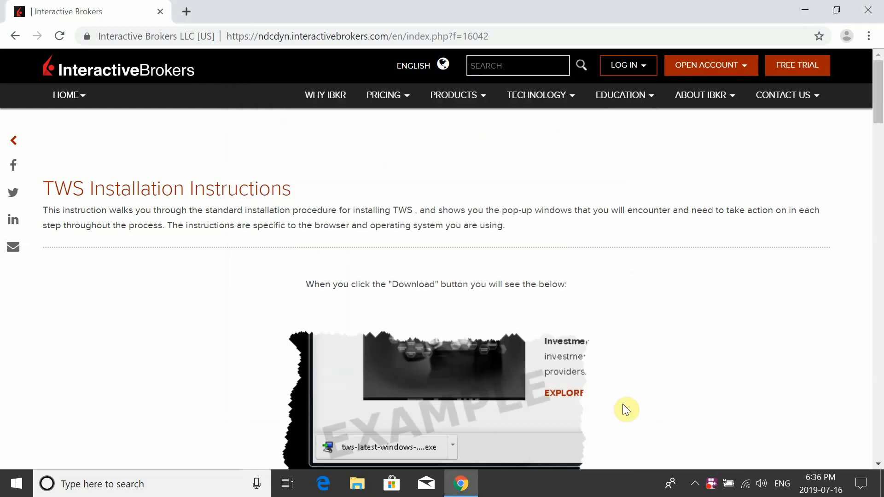
{"action": "left_click", "coordinate": [880, 9]}
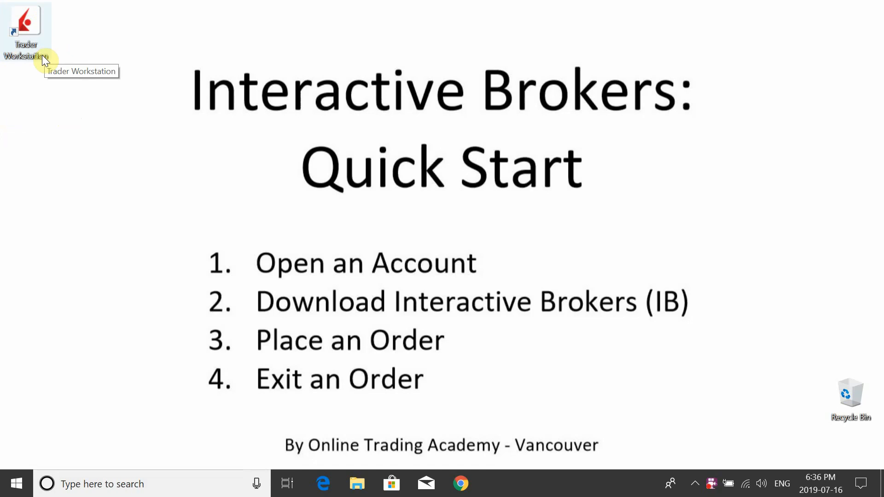
Launch Trader Workstation from the desktop and dismiss its welcome window without taking the quick tour
{"action": "left_click", "coordinate": [37, 40]}
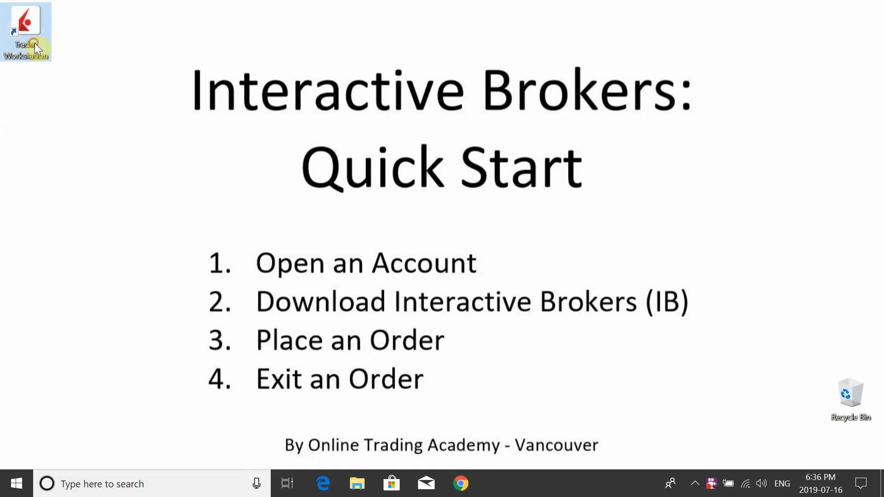
{"action": "left_click", "coordinate": [34, 43]}
{"action": "double_click", "coordinate": [31, 21]}
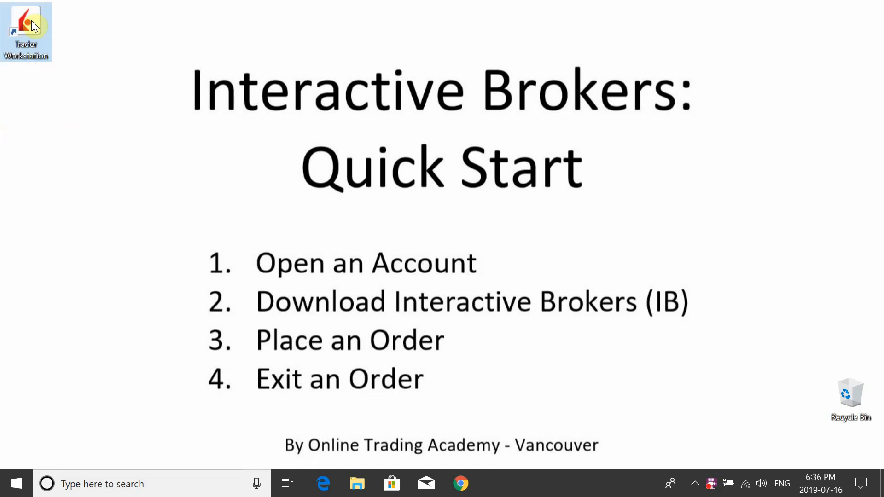
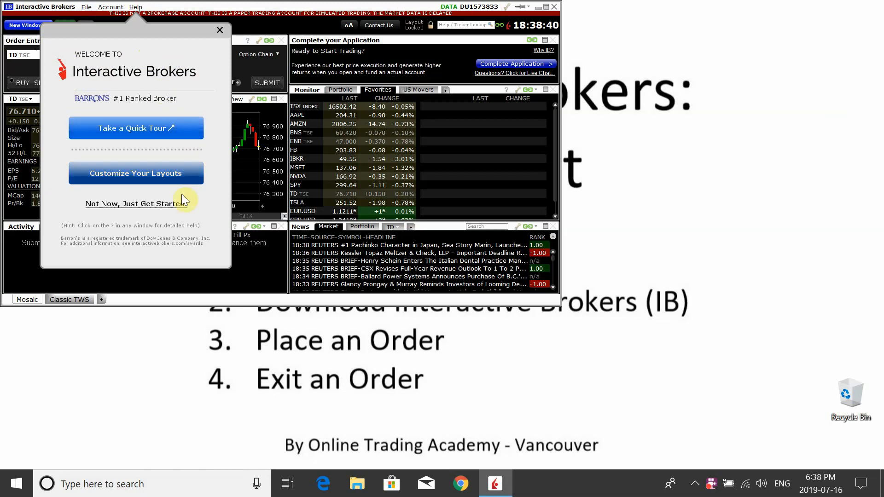
{"action": "left_click", "coordinate": [173, 204]}
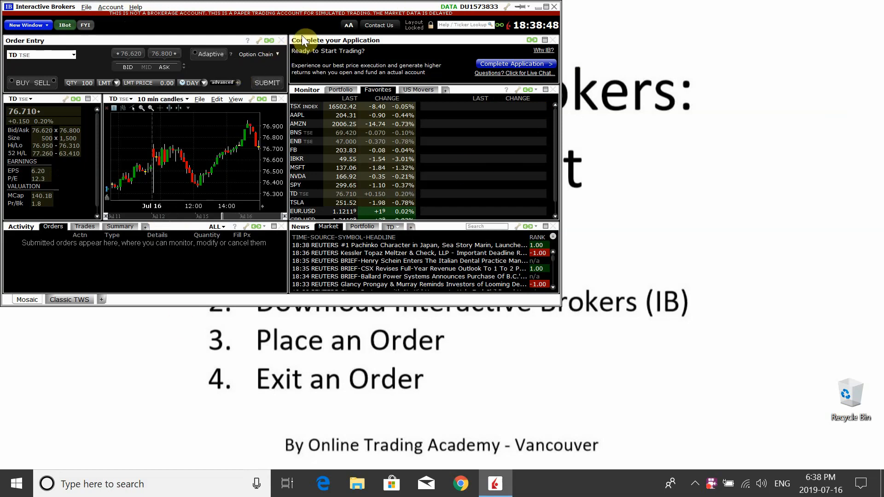
Enlarge the Trader Workstation font by six increments, with window and column widths adjusting along
{"action": "left_click", "coordinate": [350, 25]}
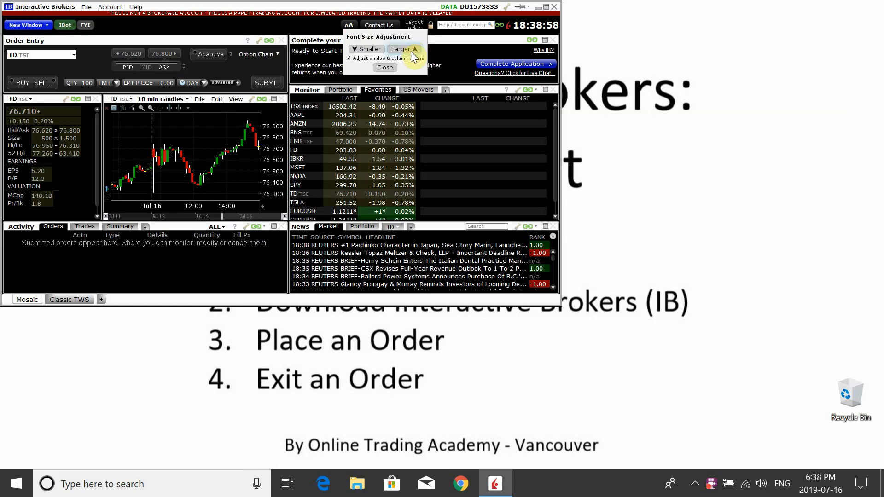
{"action": "left_click", "coordinate": [410, 51]}
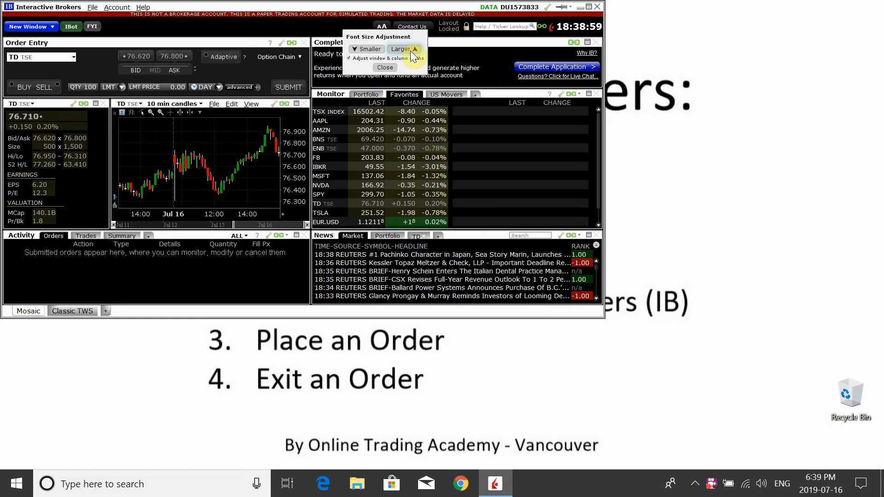
{"action": "left_click", "coordinate": [411, 51]}
{"action": "left_click", "coordinate": [411, 51]}
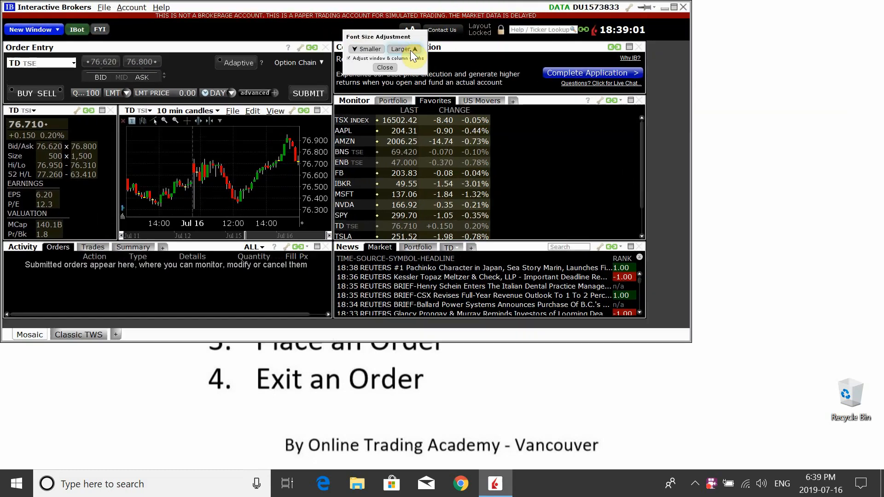
{"action": "left_click", "coordinate": [411, 50]}
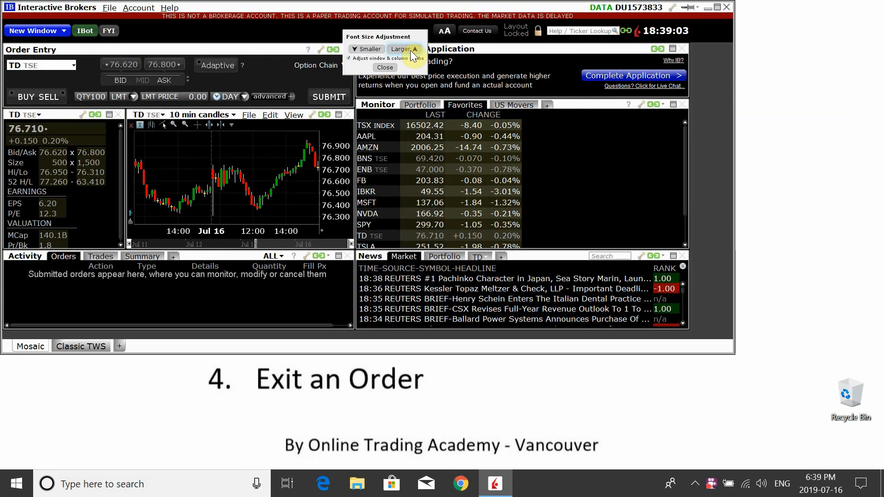
{"action": "left_click", "coordinate": [410, 51]}
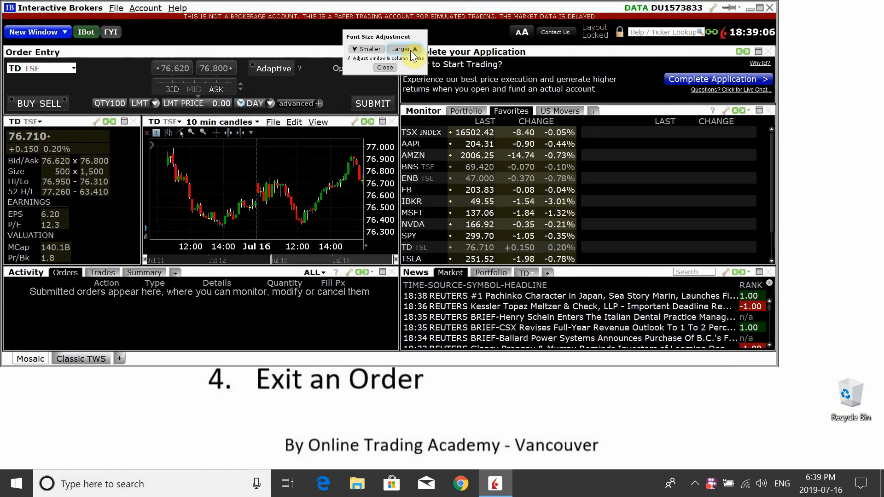
{"action": "left_click", "coordinate": [410, 51]}
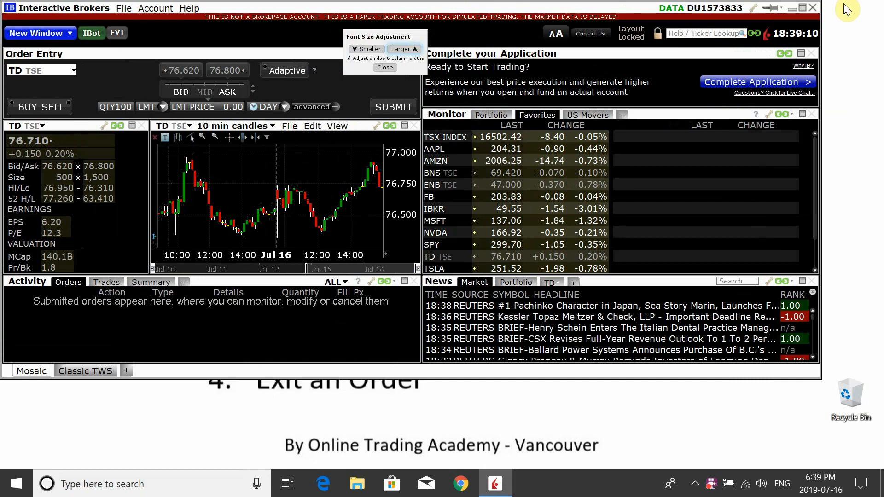
Maximize the Trader Workstation window and minimize it to show the desktop
{"action": "left_click", "coordinate": [804, 9]}
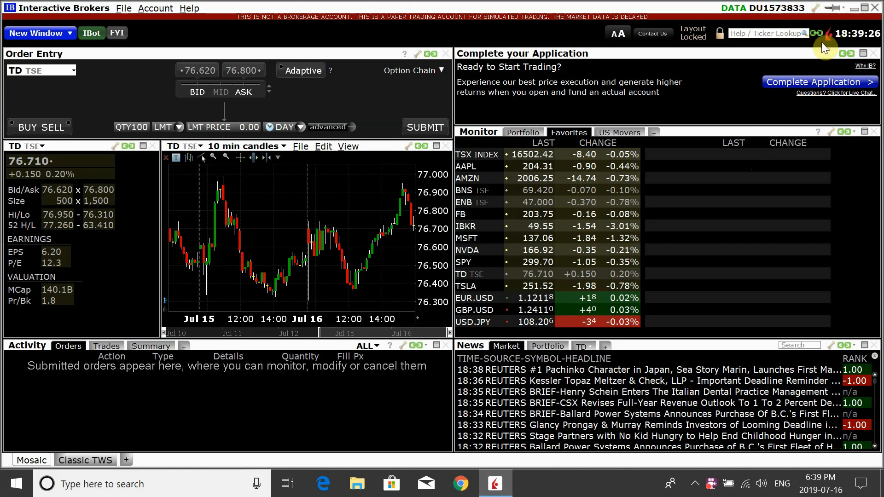
{"action": "left_click", "coordinate": [855, 10]}
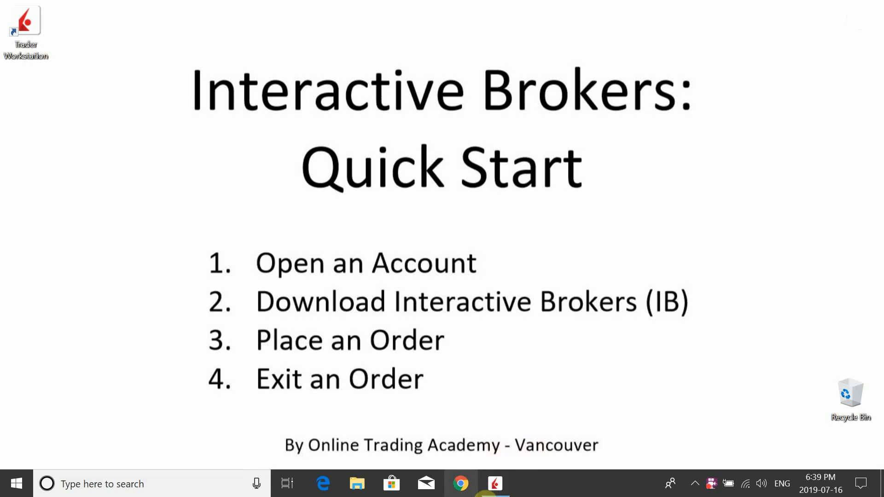
Bring Trader Workstation back up and load the AAPL NASDAQ Stock (SMART) listing into Order Entry
{"action": "left_click", "coordinate": [496, 489]}
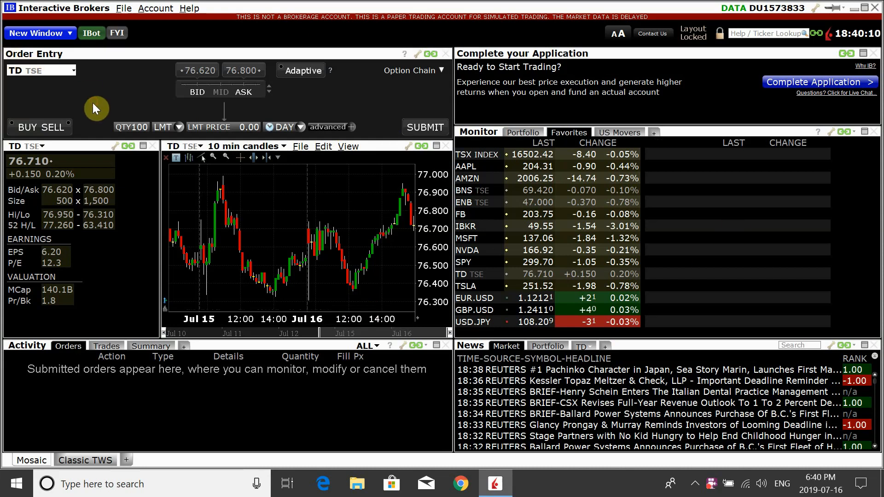
{"action": "left_click", "coordinate": [31, 73]}
{"action": "type", "text": "AA"}
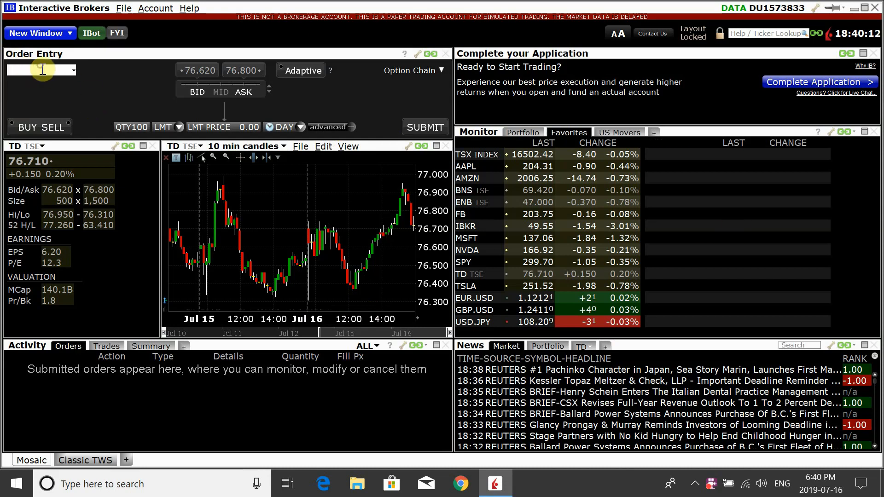
{"action": "type", "text": "PL"}
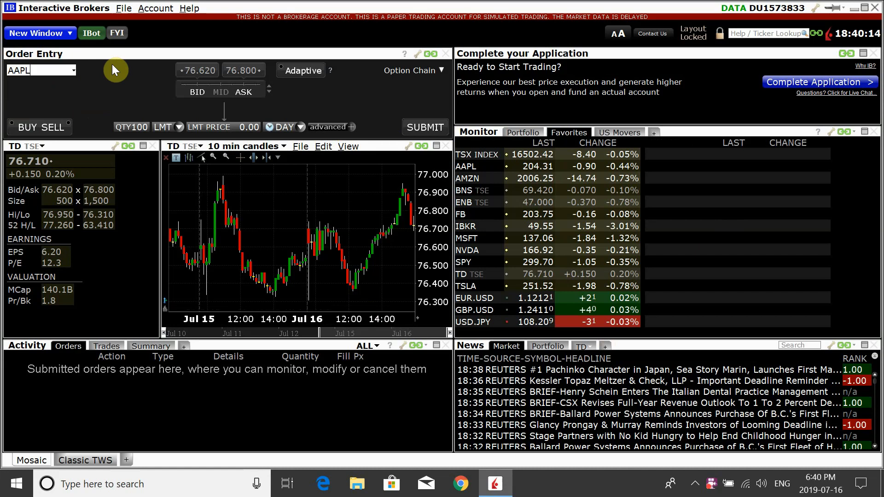
{"action": "key", "text": "Return"}
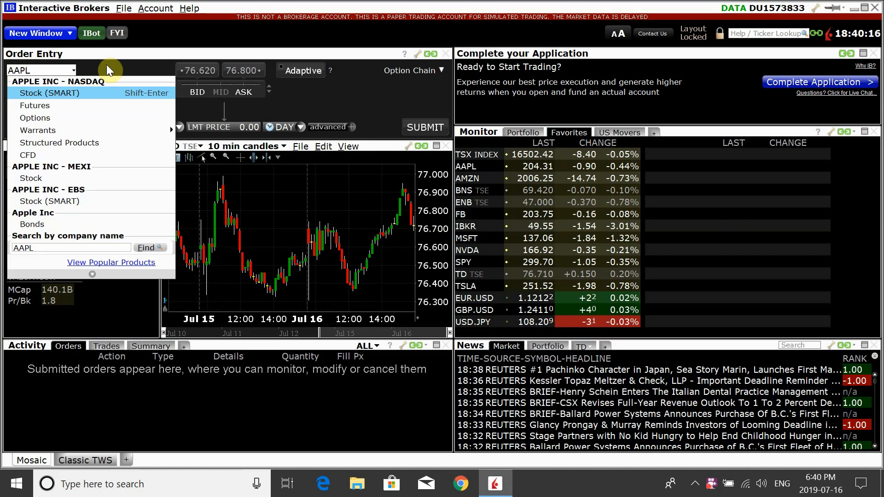
{"action": "left_click", "coordinate": [62, 98]}
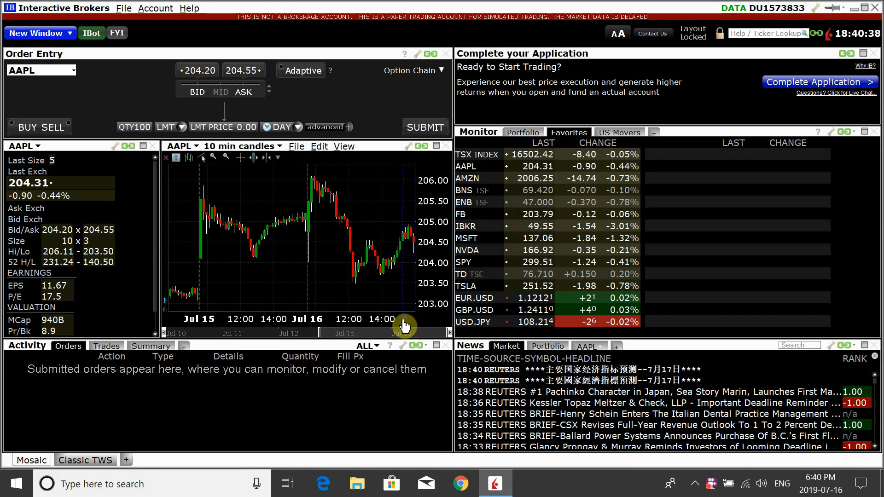
Shift the AAPL chart slightly to leave space after the last candle, and try narrower and wider bar widths
{"action": "left_click_drag", "start_coordinate": [404, 320], "coordinate": [403, 320]}
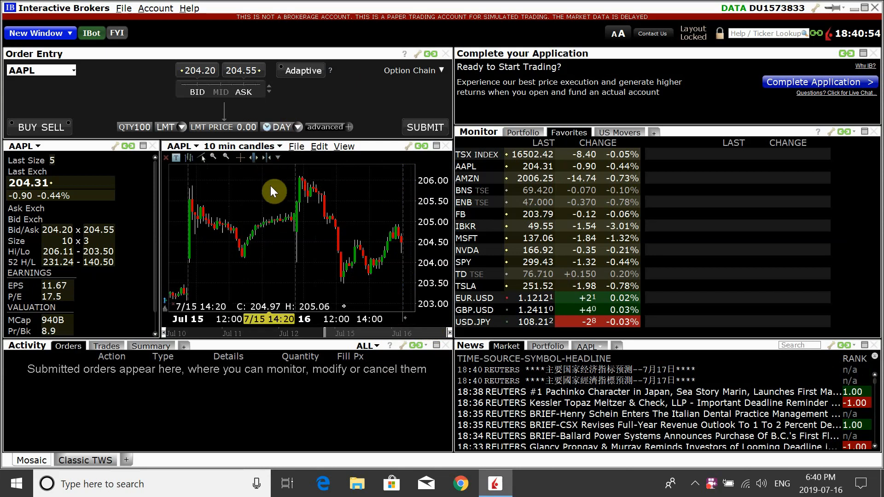
{"action": "left_click", "coordinate": [267, 159]}
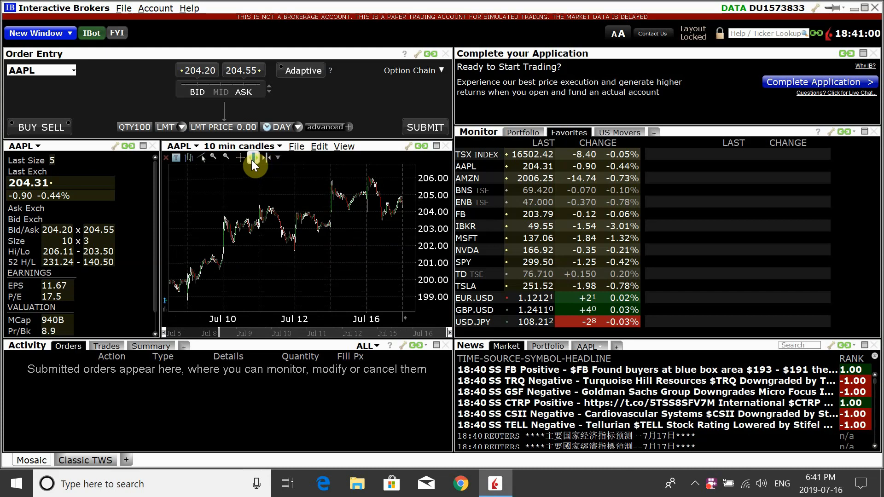
{"action": "left_click", "coordinate": [251, 159]}
{"action": "left_click", "coordinate": [251, 159]}
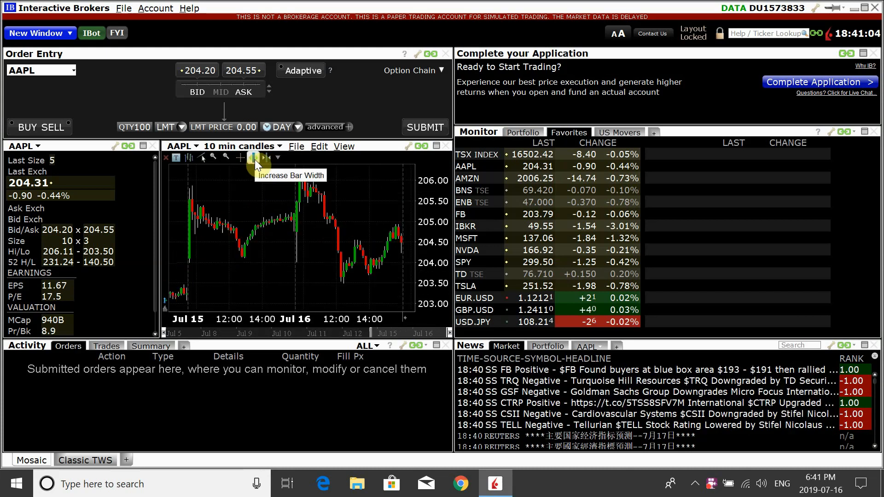
{"action": "left_click", "coordinate": [255, 160]}
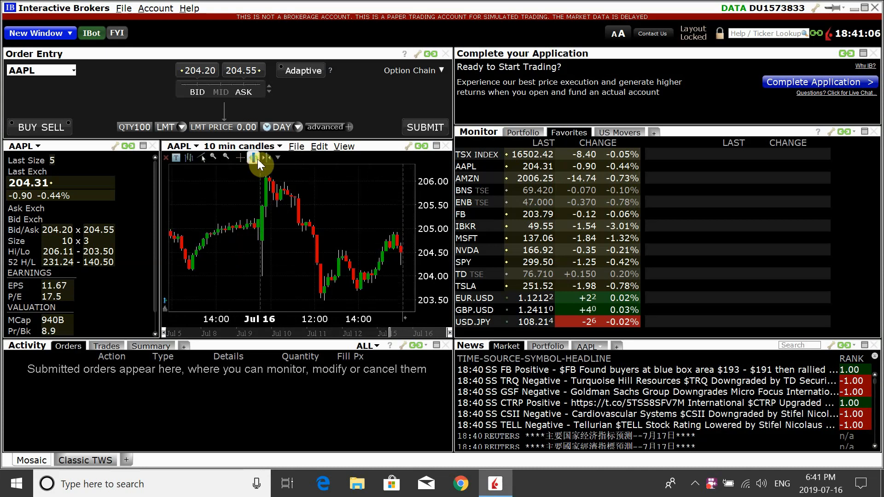
{"action": "left_click", "coordinate": [266, 158]}
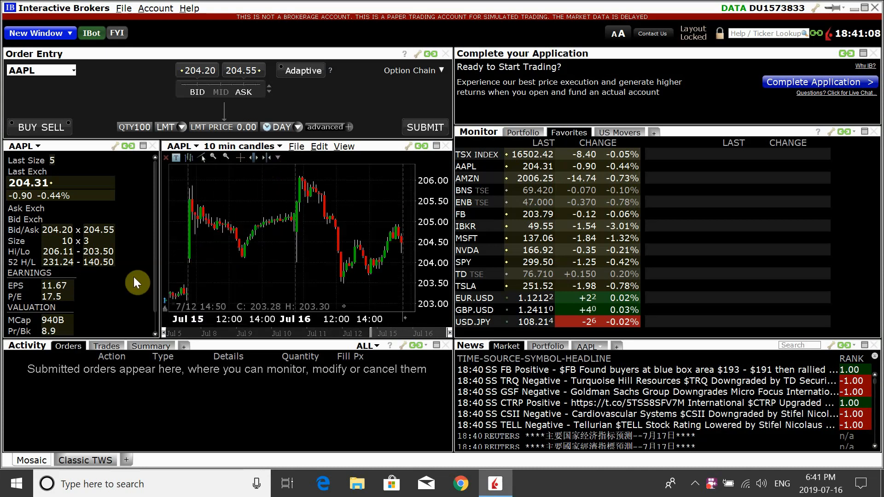
Compress the AAPL chart's vertical price scale in small increments and expand it again
{"action": "left_click", "coordinate": [164, 302]}
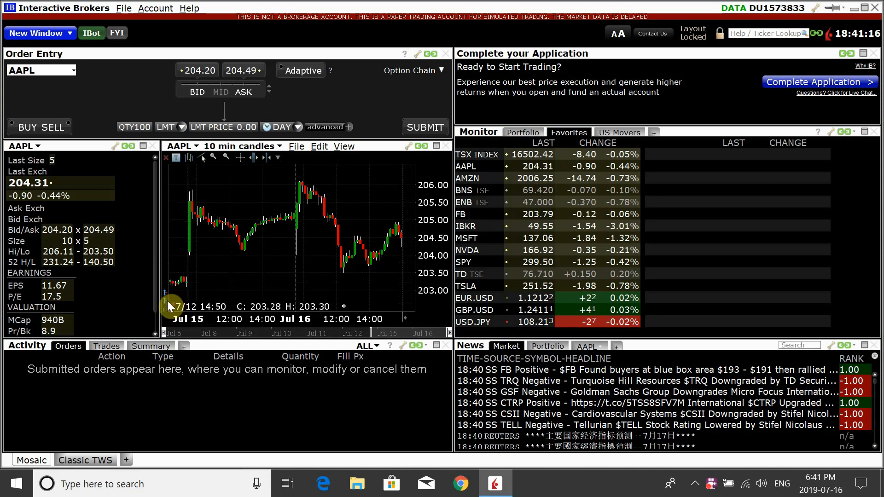
{"action": "left_click", "coordinate": [162, 302]}
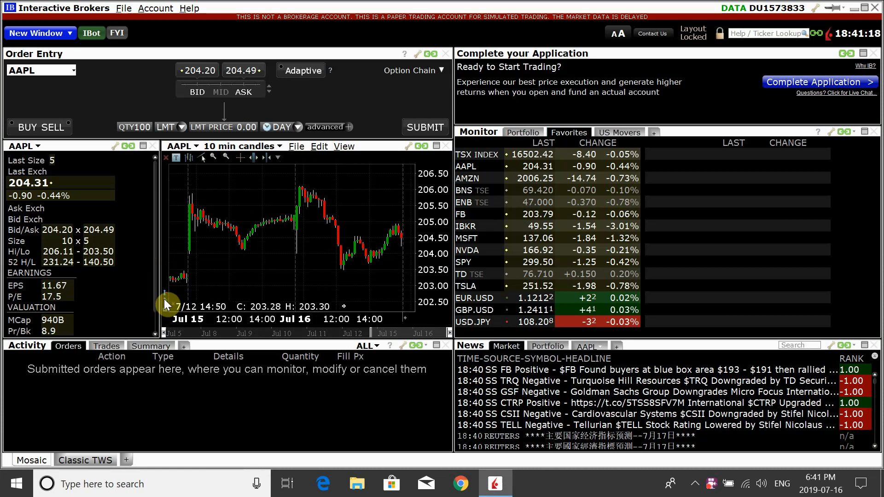
{"action": "left_click", "coordinate": [164, 301]}
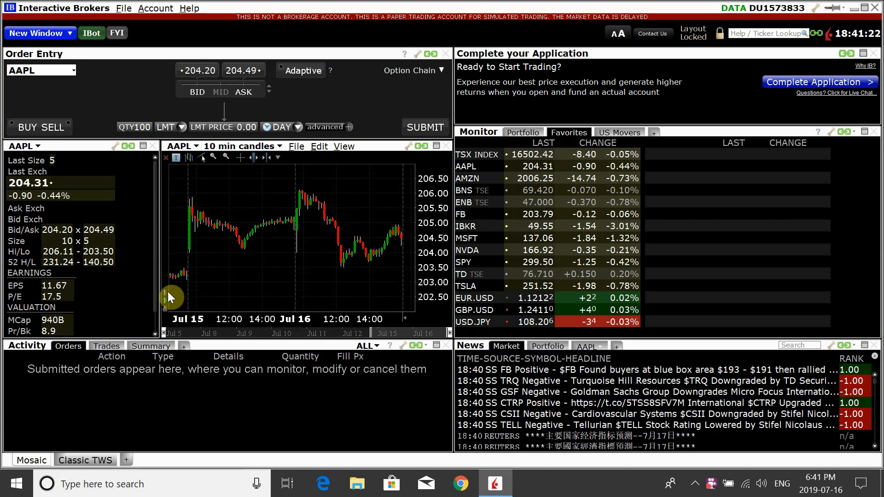
{"action": "left_click", "coordinate": [165, 292]}
{"action": "left_click", "coordinate": [165, 292]}
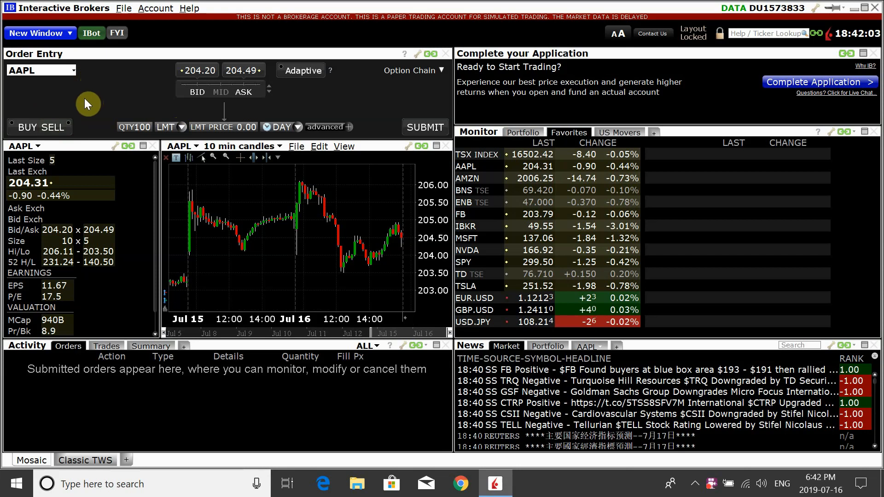
Make the AAPL order a buy order and set its order type to MKT
{"action": "left_click", "coordinate": [18, 131]}
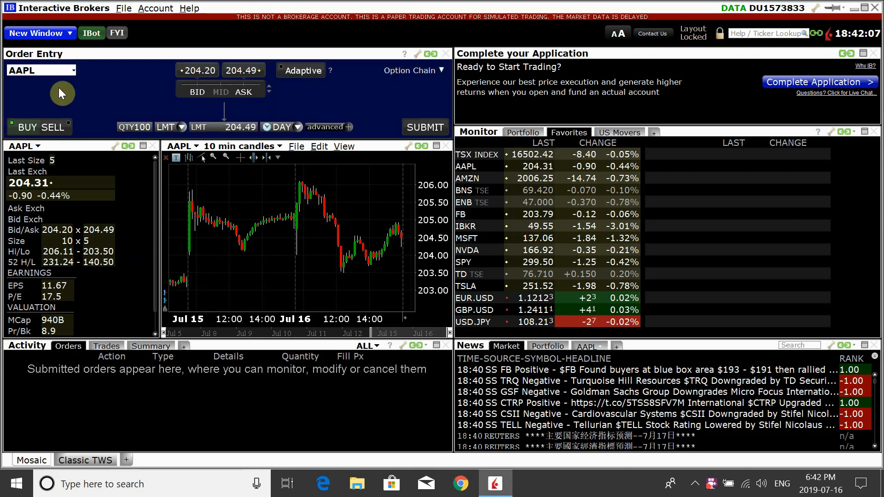
{"action": "left_click", "coordinate": [180, 127]}
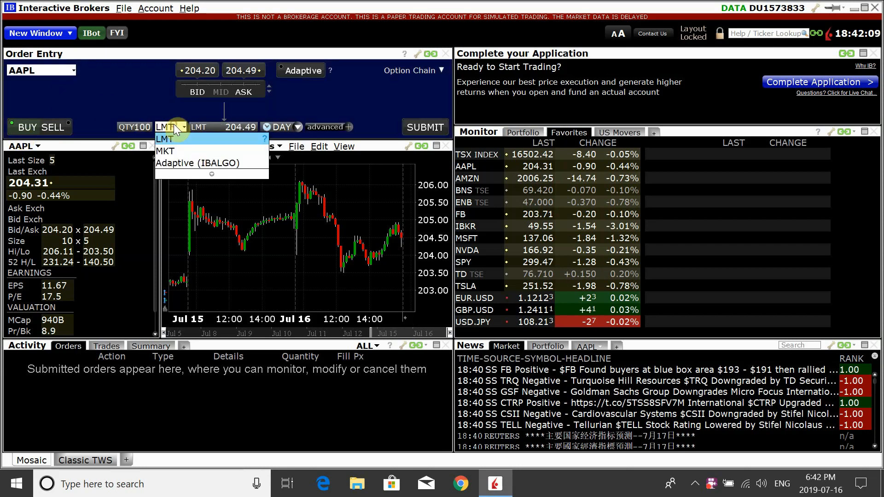
{"action": "left_click", "coordinate": [187, 149]}
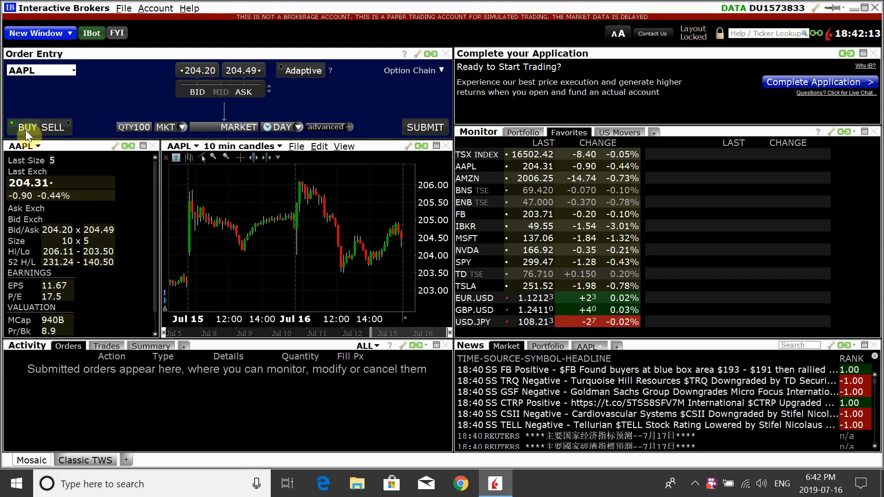
Try quantities such as 50 and 43 for the AAPL order and set the quantity back to 100
{"action": "left_click", "coordinate": [130, 124]}
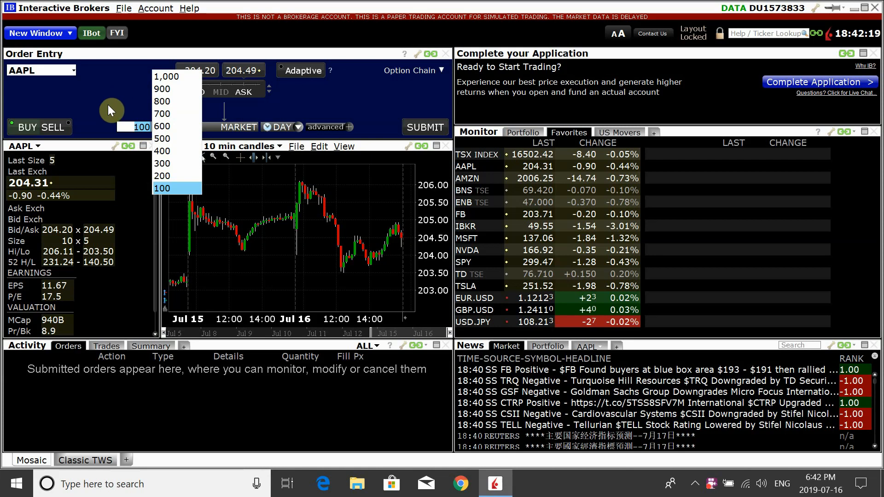
{"action": "key", "text": "BackSpace"}
{"action": "type", "text": "010"}
{"action": "key", "text": "BackSpace"}
{"action": "key", "text": "BackSpace"}
{"action": "type", "text": "50"}
{"action": "key", "text": "BackSpace"}
{"action": "key", "text": "BackSpace"}
{"action": "type", "text": "43"}
{"action": "key", "text": "BackSpace"}
{"action": "key", "text": "BackSpace"}
{"action": "type", "text": "100"}
{"action": "key", "text": "Return"}
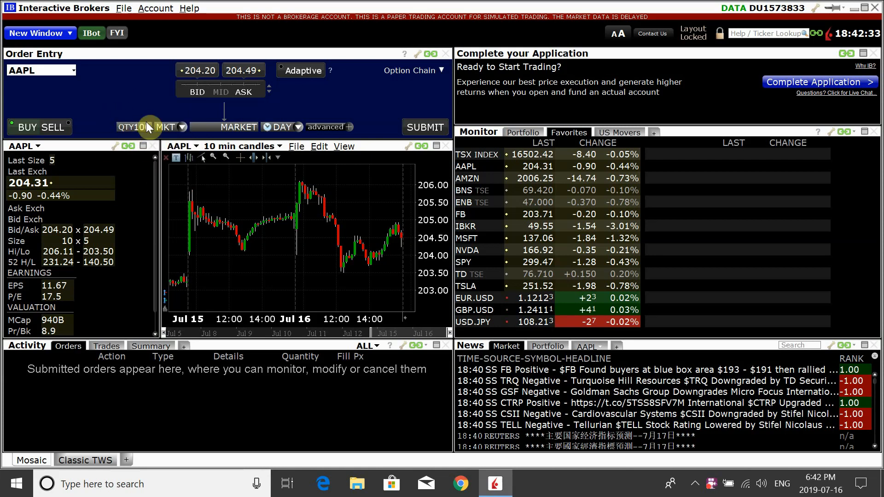
Keep MKT as the AAPL order type and set the time in force to GTC
{"action": "left_click", "coordinate": [179, 129]}
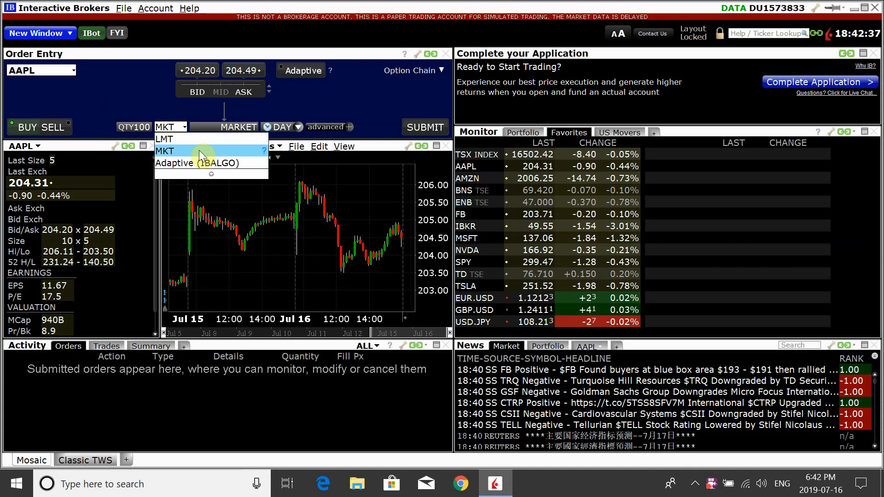
{"action": "left_click", "coordinate": [199, 150]}
{"action": "left_click", "coordinate": [182, 129]}
{"action": "left_click", "coordinate": [177, 148]}
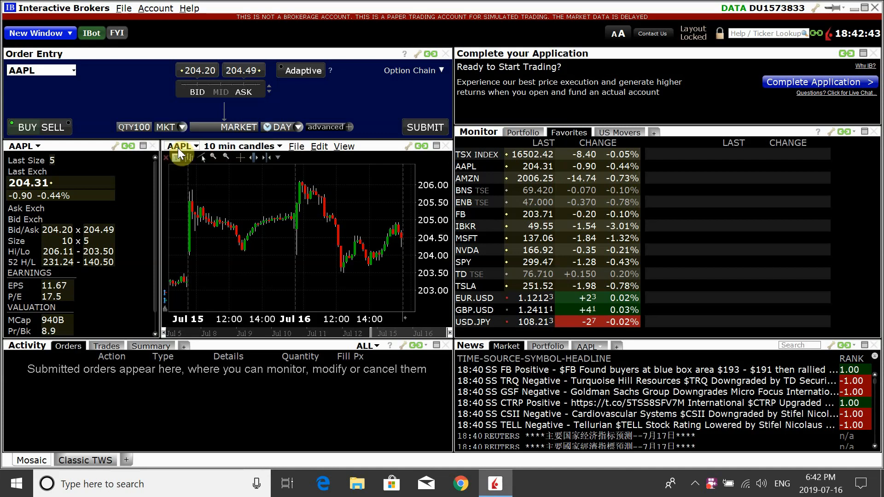
{"action": "left_click", "coordinate": [284, 129]}
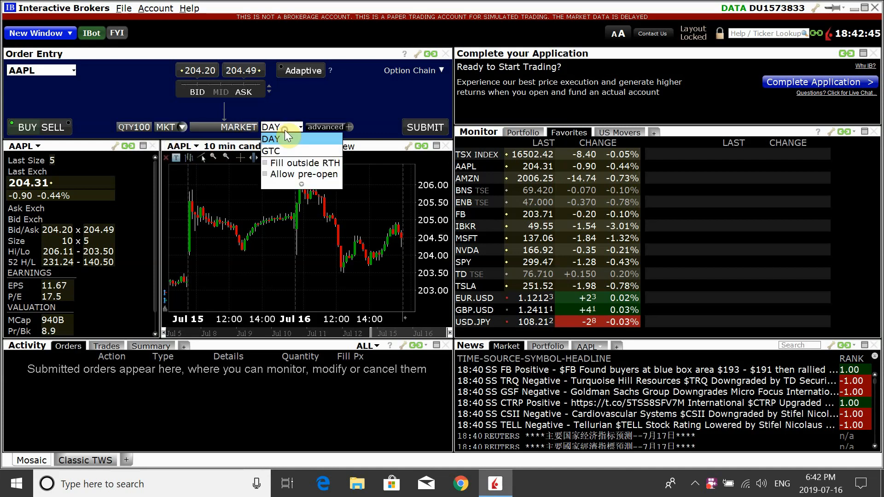
{"action": "left_click", "coordinate": [300, 151]}
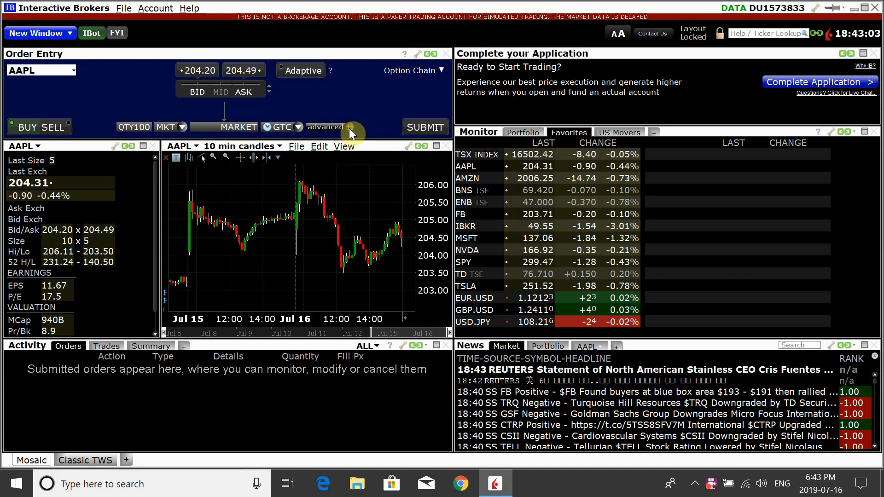
Attach a bracket with both a profit taker and a stop loss to the AAPL buy order
{"action": "left_click", "coordinate": [349, 128]}
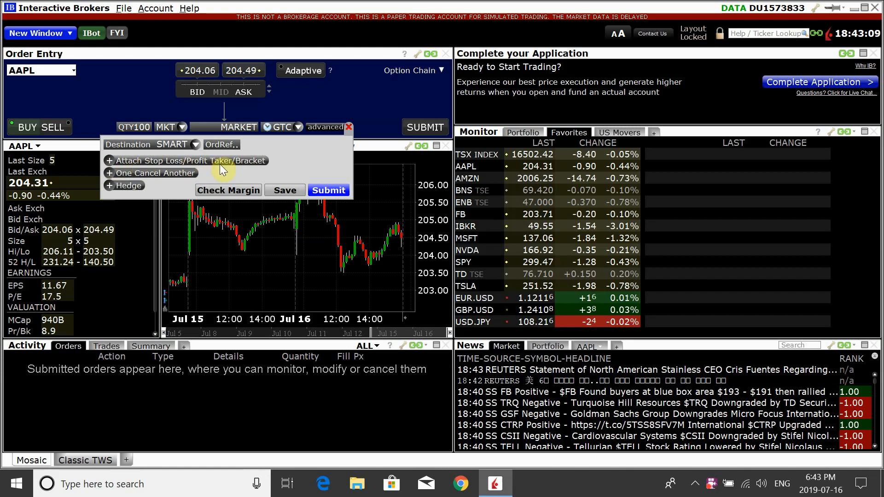
{"action": "left_click", "coordinate": [111, 161]}
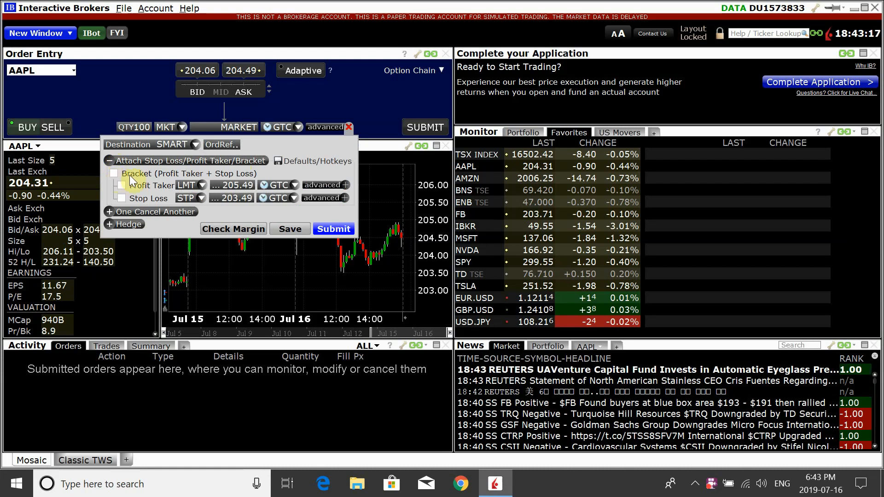
{"action": "left_click", "coordinate": [113, 172]}
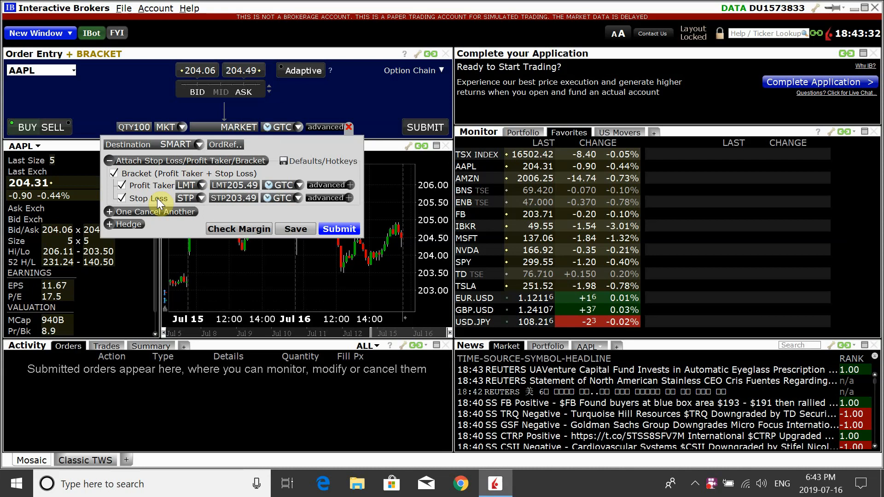
Set the bracket's profit taker limit price to 206 and its stop loss price to 203
{"action": "left_click", "coordinate": [237, 186]}
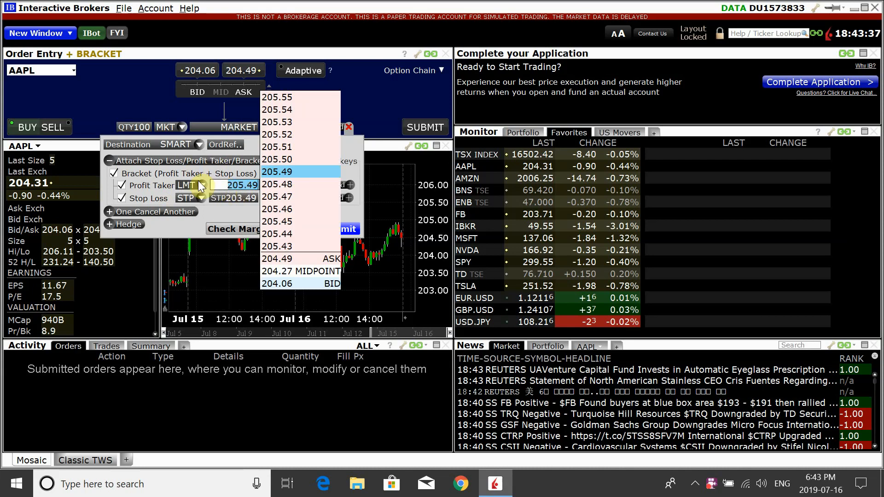
{"action": "type", "text": "206"}
{"action": "left_click", "coordinate": [226, 212]}
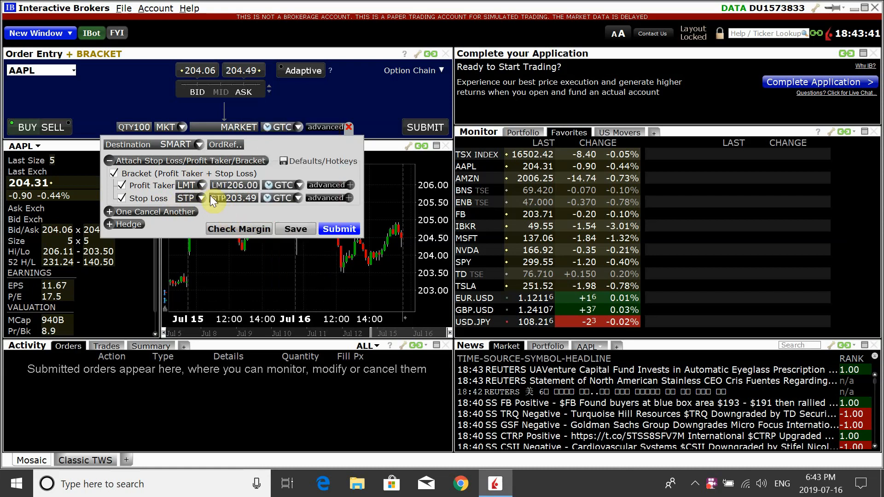
{"action": "left_click", "coordinate": [232, 198]}
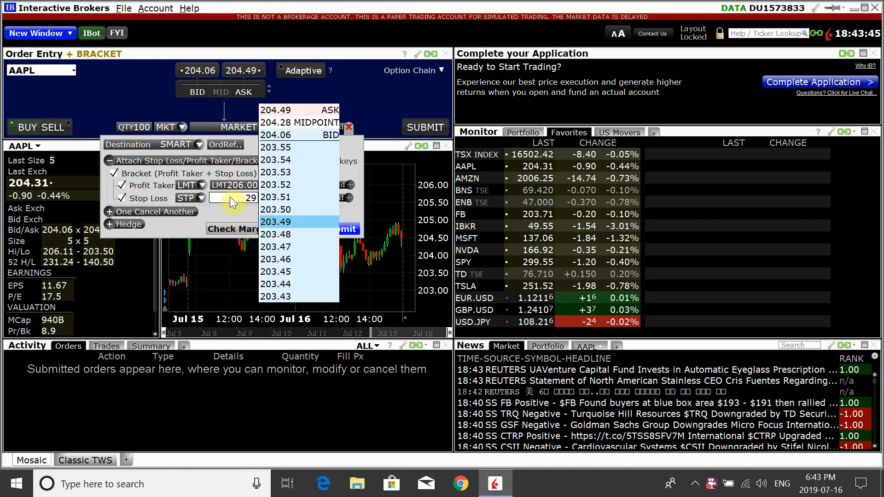
{"action": "key", "text": "BackSpace"}
{"action": "type", "text": "03"}
{"action": "left_click", "coordinate": [239, 215]}
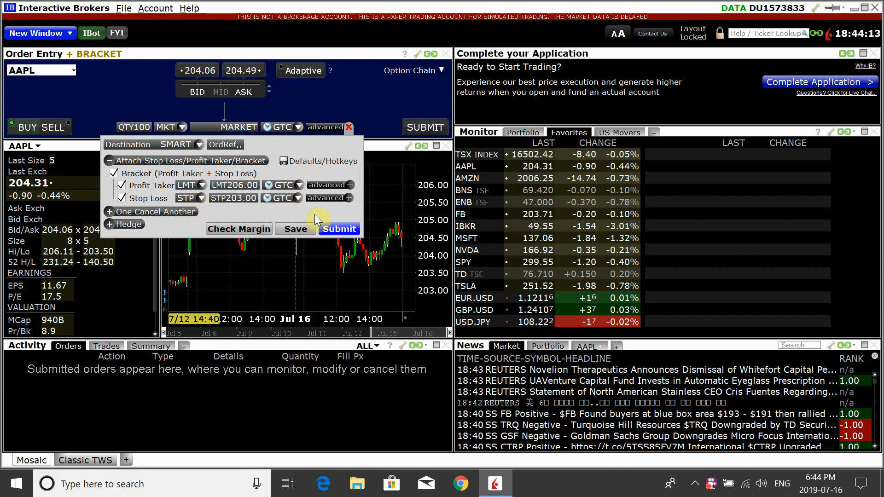
Submit and transmit the AAPL bracket order, override the stop order warning, and dismiss the auto-cancel and trading-hours notices
{"action": "left_click", "coordinate": [354, 232]}
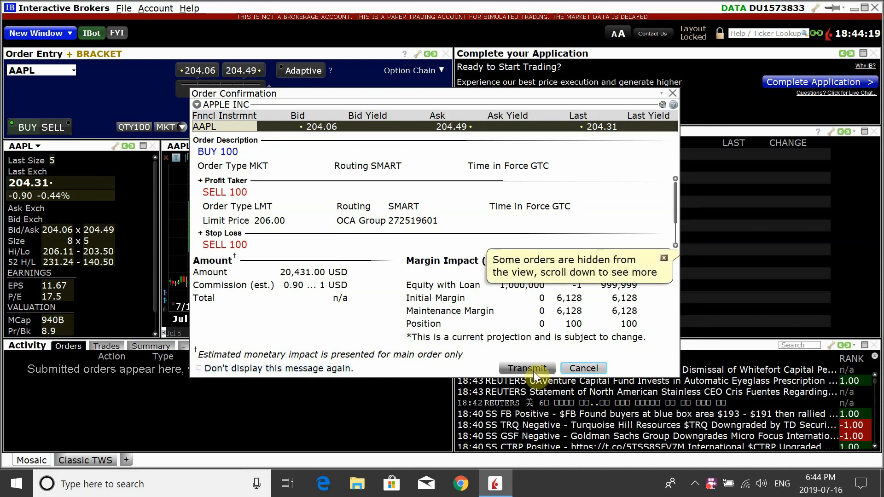
{"action": "left_click", "coordinate": [538, 368]}
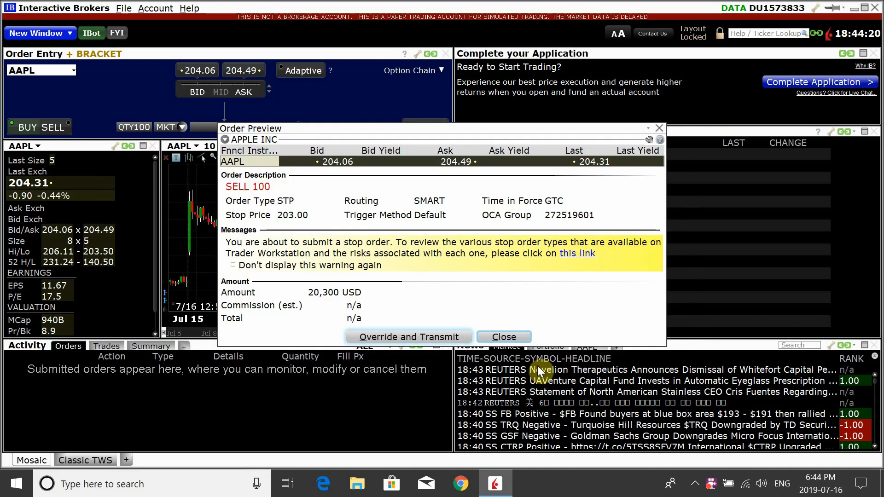
{"action": "left_click", "coordinate": [362, 336]}
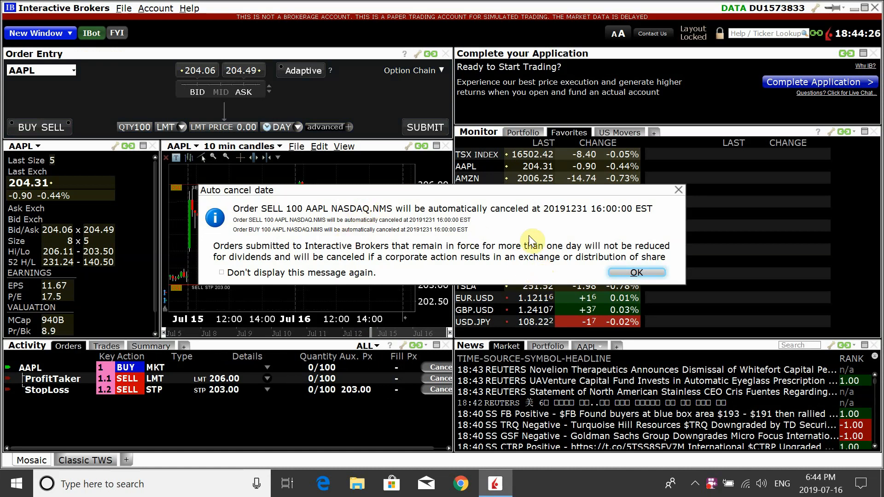
{"action": "left_click", "coordinate": [644, 273]}
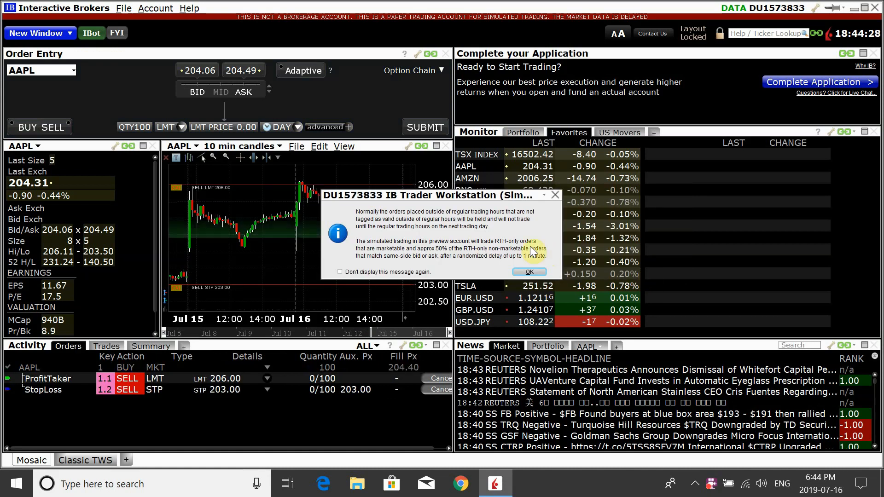
{"action": "left_click", "coordinate": [520, 271]}
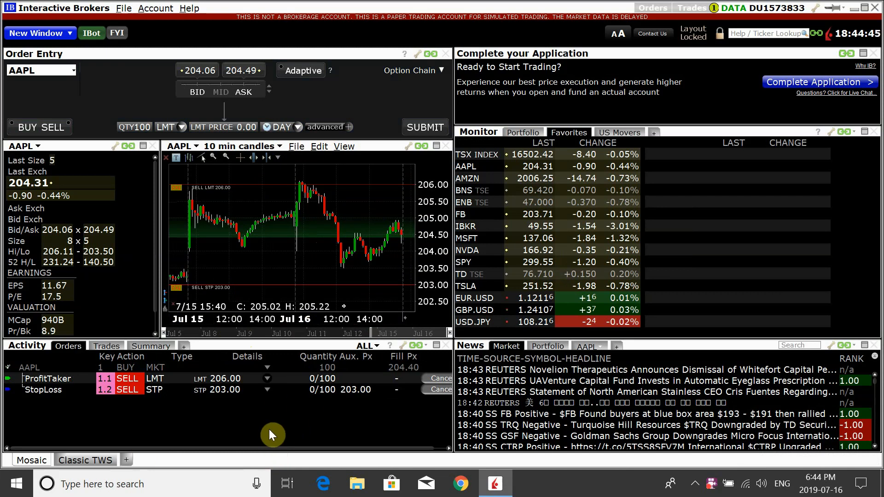
Close the AAPL position from the portfolio, cancelling all its open orders and creating a new closing order
{"action": "left_click", "coordinate": [533, 130]}
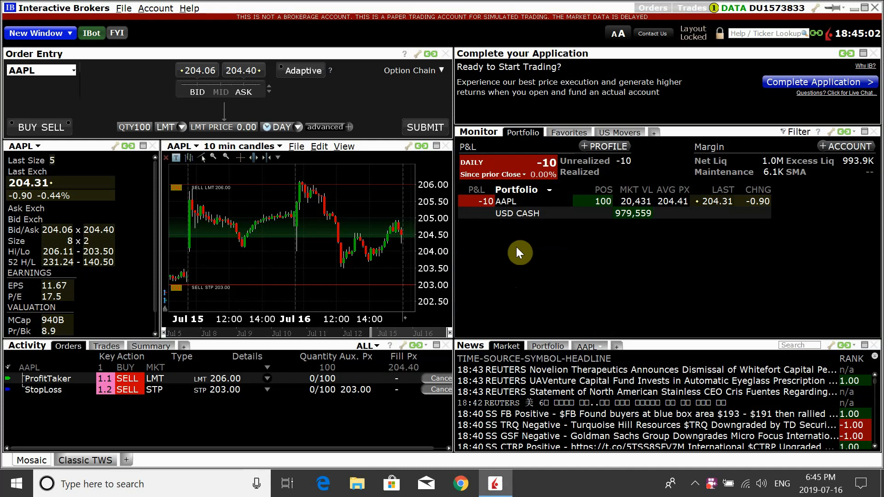
{"action": "right_click", "coordinate": [524, 202]}
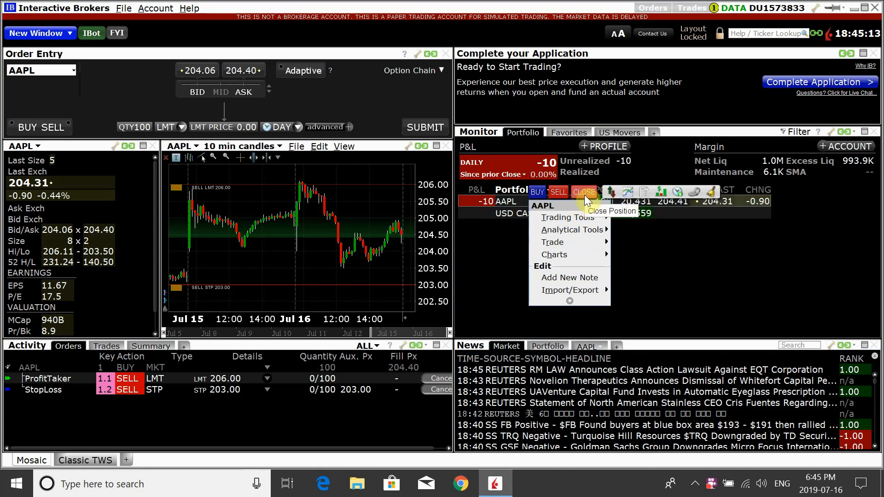
{"action": "left_click", "coordinate": [584, 192]}
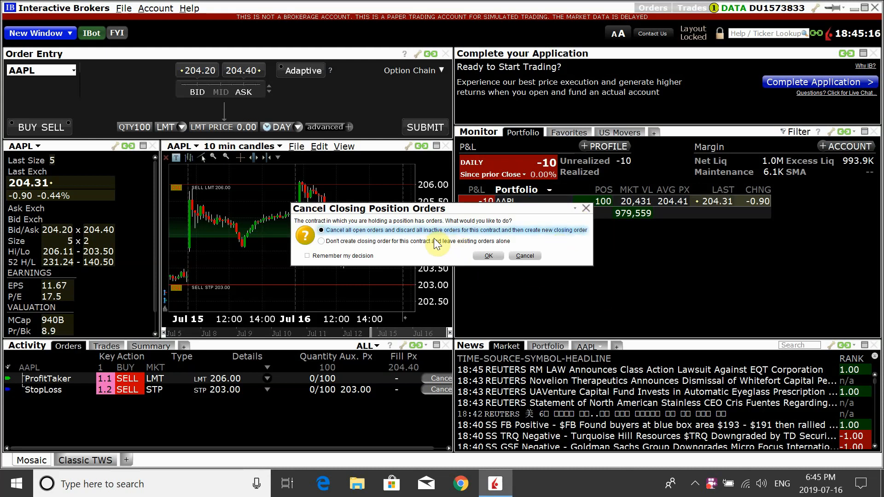
{"action": "left_click", "coordinate": [489, 256]}
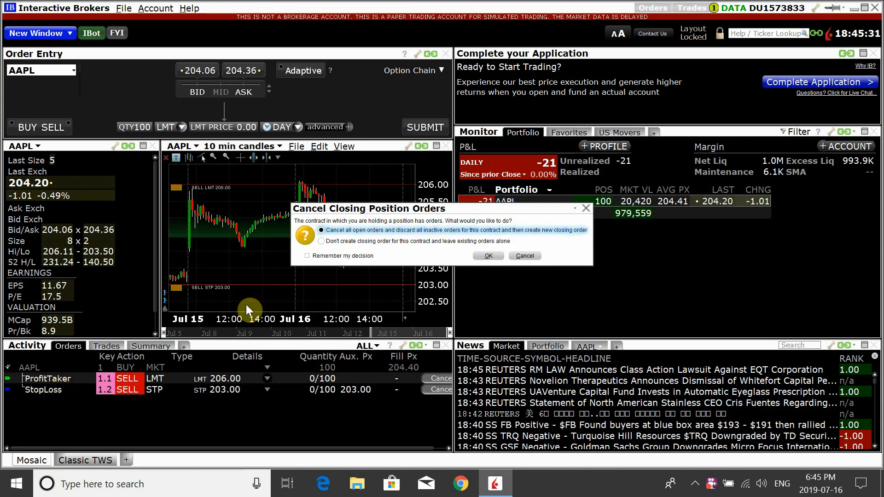
{"action": "left_click", "coordinate": [488, 256]}
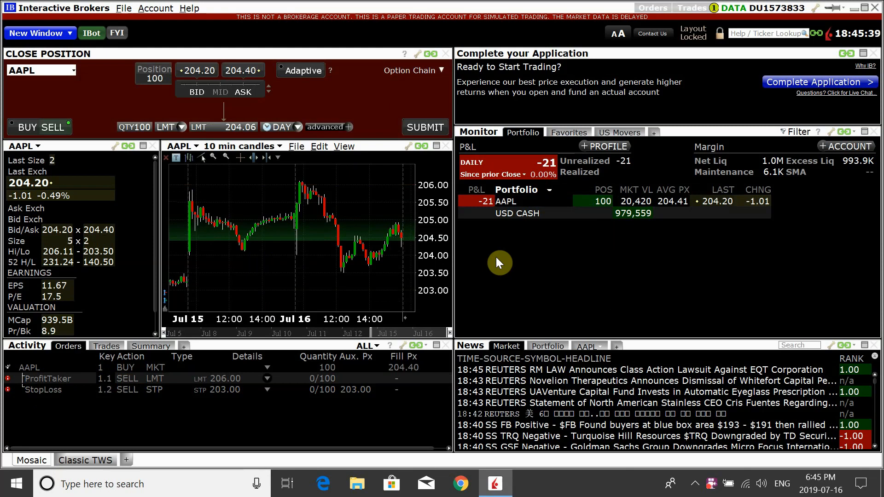
Submit and transmit the order to sell 100 AAPL at a 204.06 limit, dismiss the trading-hours notice, and review the activity orders and summary
{"action": "left_click", "coordinate": [151, 347]}
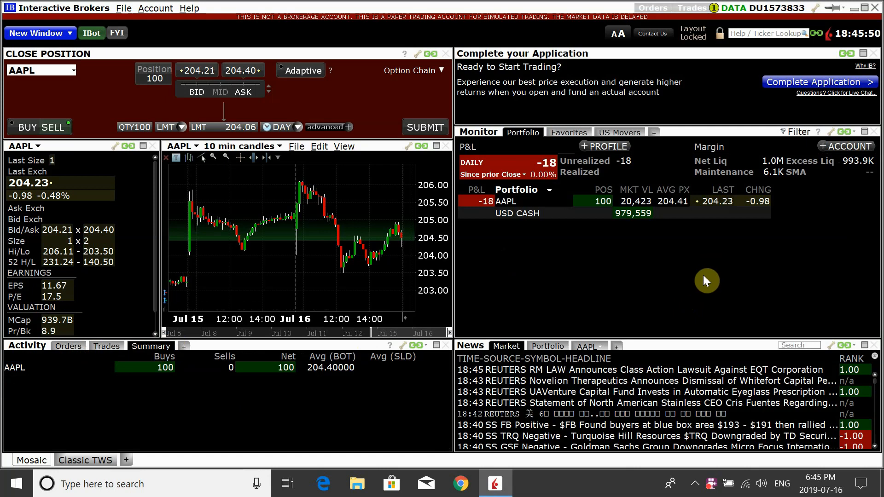
{"action": "left_click", "coordinate": [62, 345]}
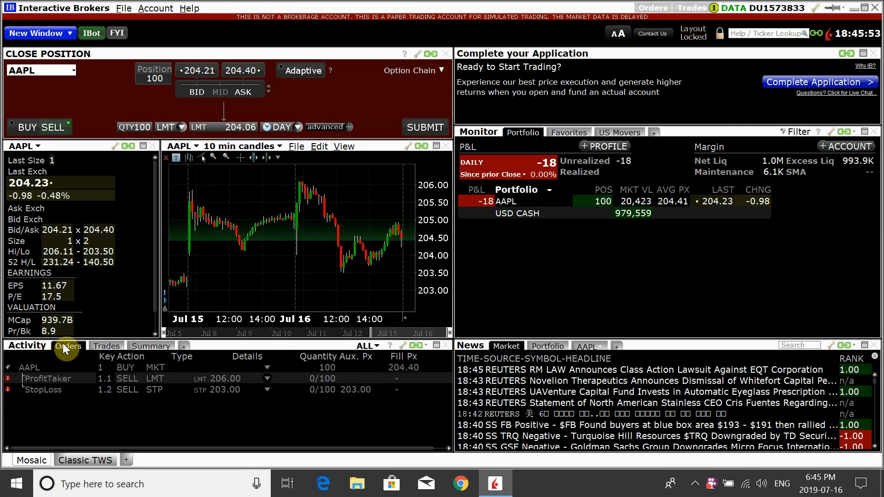
{"action": "left_click", "coordinate": [149, 347]}
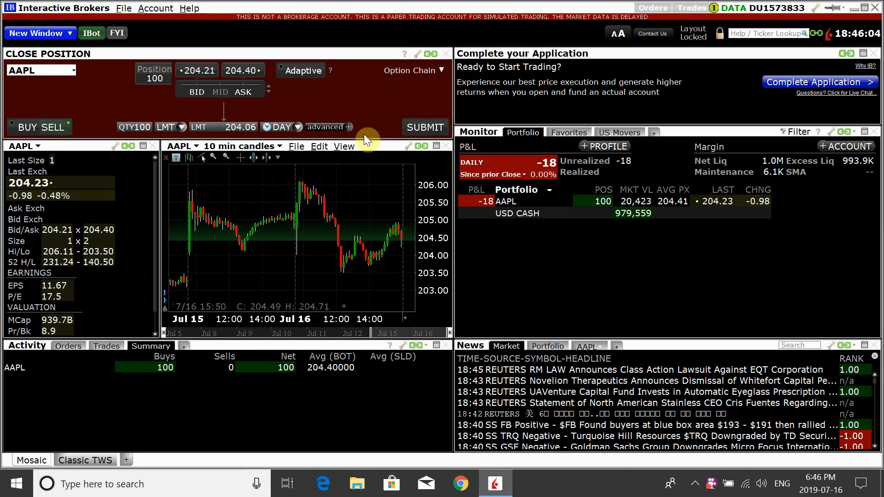
{"action": "left_click", "coordinate": [435, 131]}
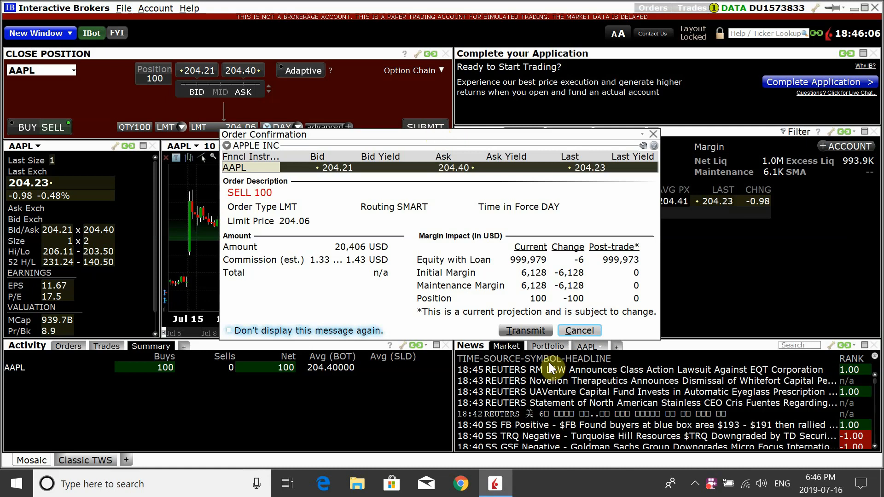
{"action": "left_click", "coordinate": [521, 331]}
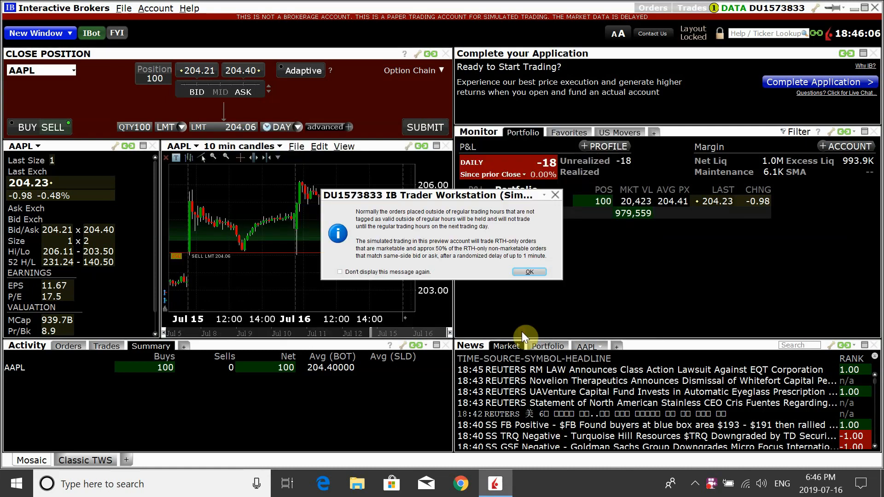
{"action": "left_click", "coordinate": [530, 272]}
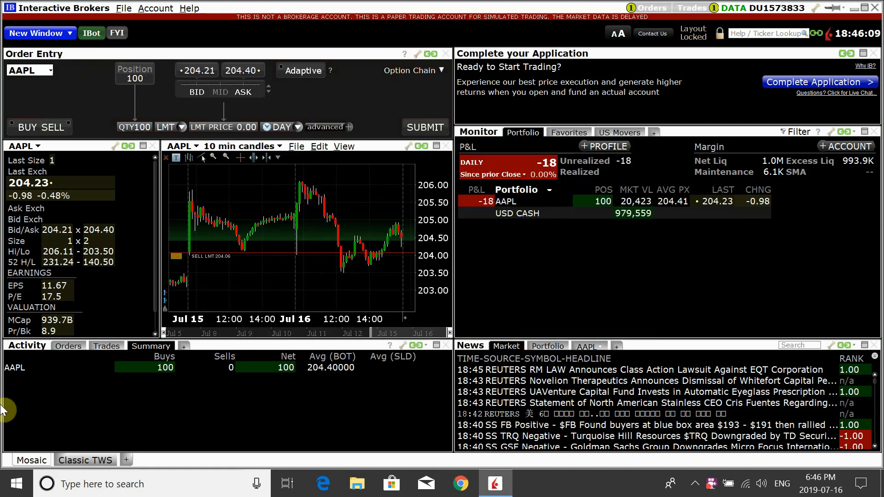
{"action": "left_click", "coordinate": [69, 346]}
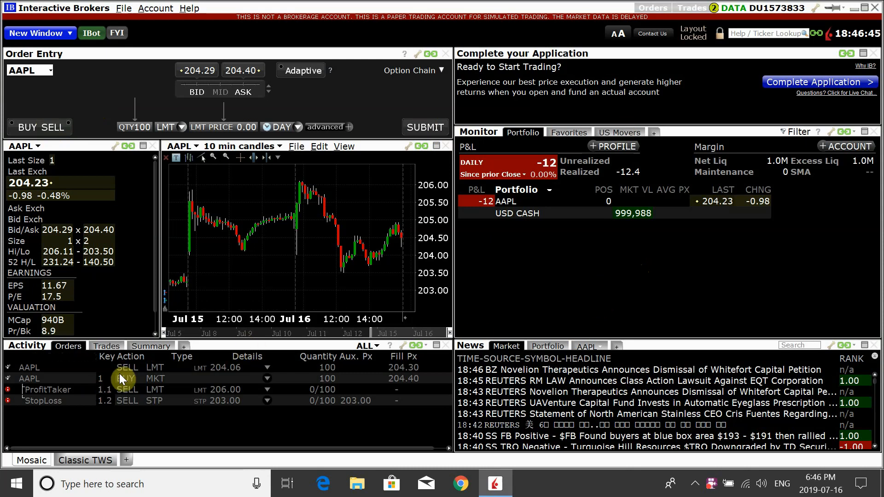
{"action": "left_click", "coordinate": [150, 346]}
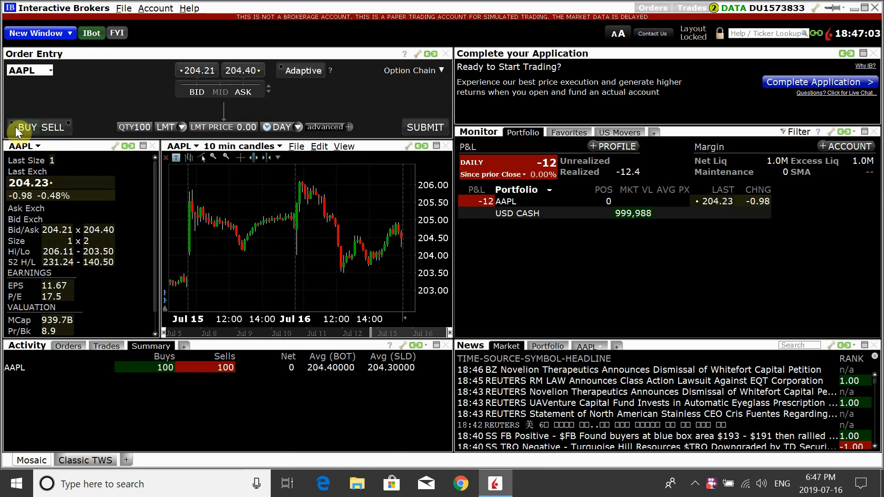
Start an AAPL sell order with a quantity of 50
{"action": "left_click", "coordinate": [60, 127]}
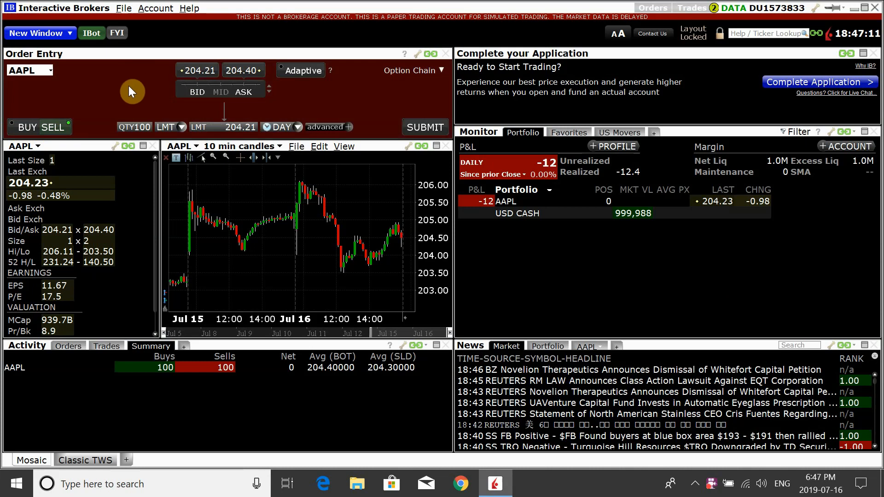
{"action": "left_click", "coordinate": [20, 128]}
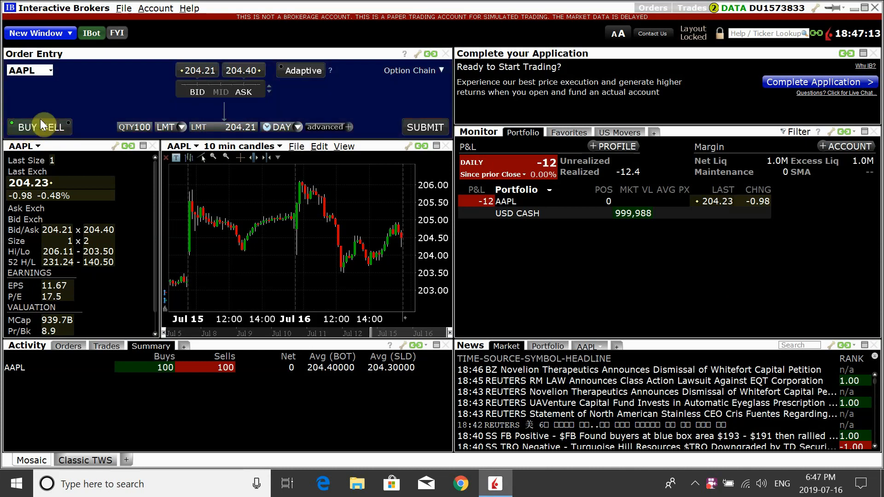
{"action": "left_click", "coordinate": [60, 128]}
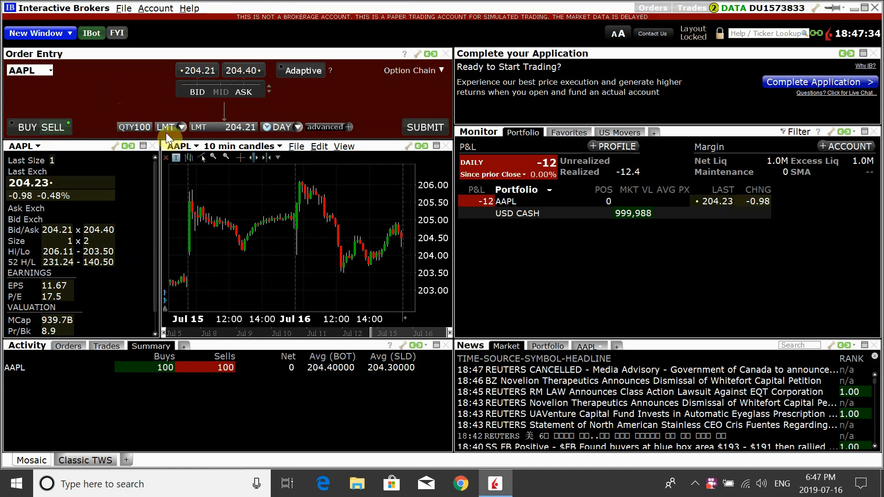
{"action": "left_click", "coordinate": [140, 127]}
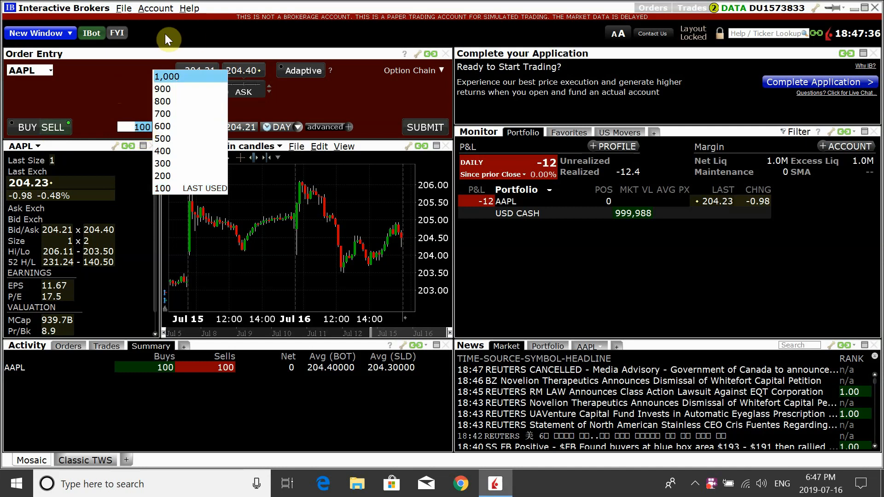
{"action": "type", "text": "50"}
{"action": "left_click", "coordinate": [82, 108]}
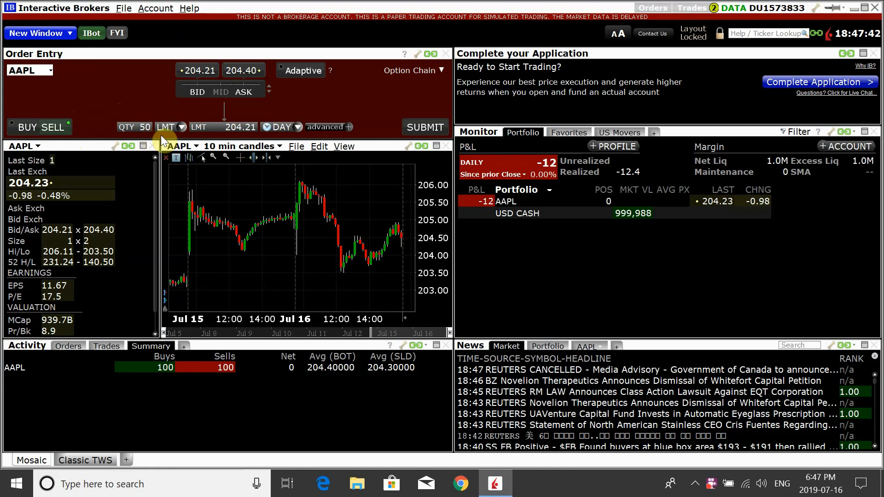
Keep LMT as the AAPL sell order type and set its limit price to 206
{"action": "left_click", "coordinate": [182, 128]}
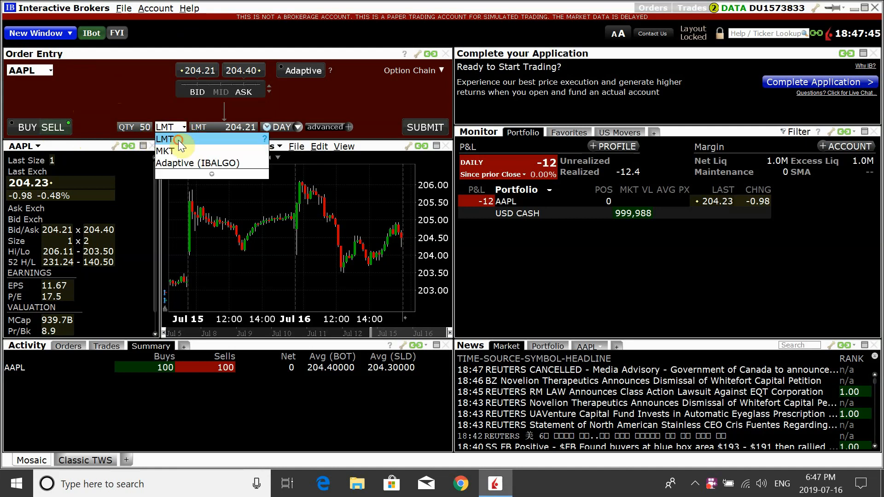
{"action": "left_click", "coordinate": [178, 140]}
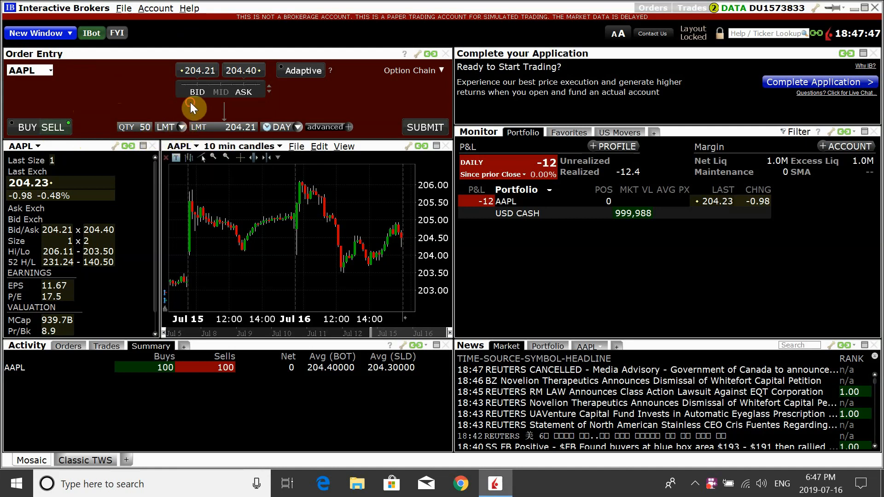
{"action": "left_click", "coordinate": [237, 127]}
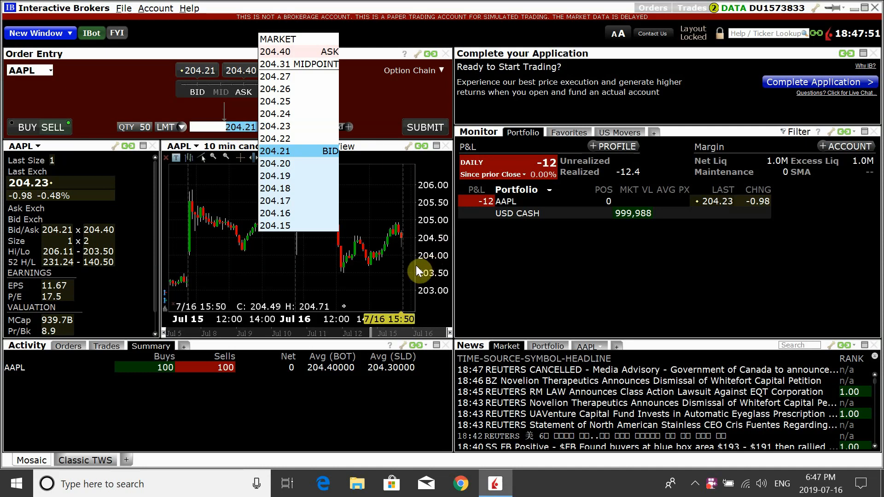
{"action": "left_click", "coordinate": [222, 129]}
{"action": "left_click", "coordinate": [217, 134]}
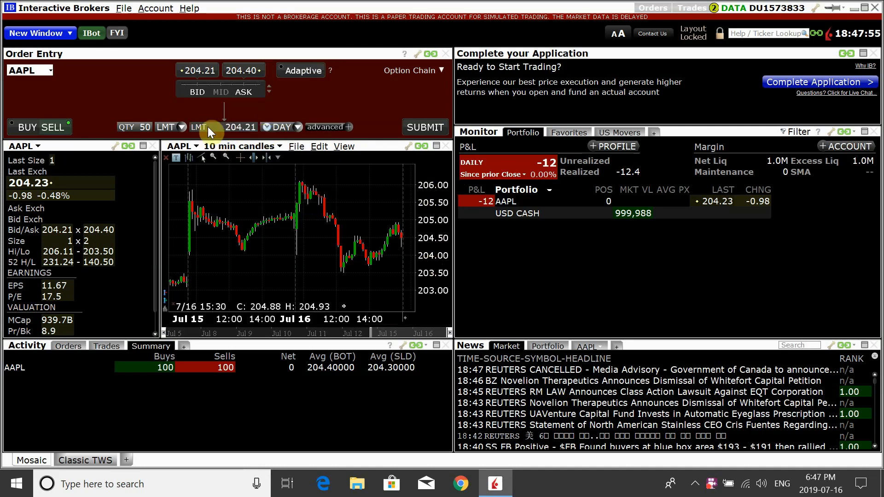
{"action": "left_click", "coordinate": [223, 126]}
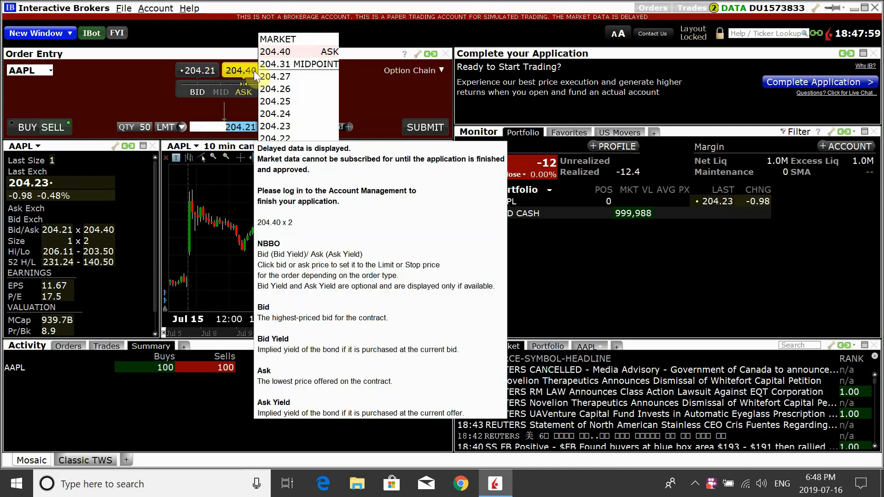
{"action": "type", "text": "206"}
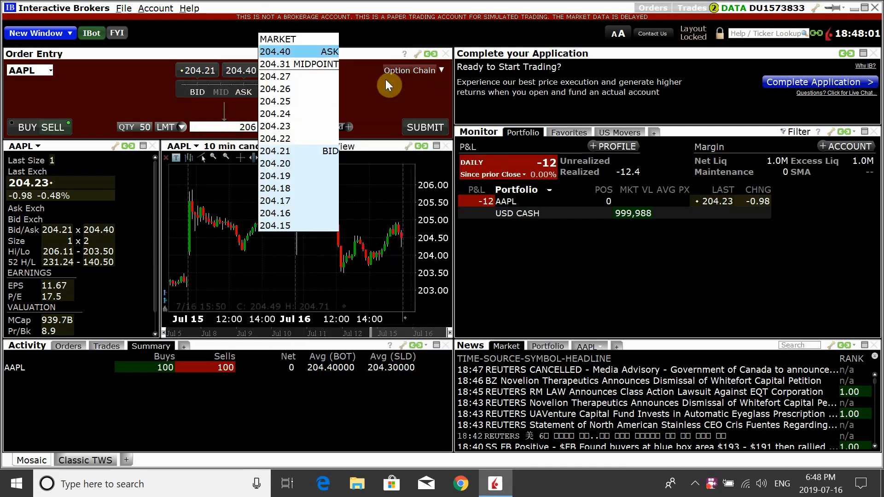
{"action": "left_click", "coordinate": [369, 98]}
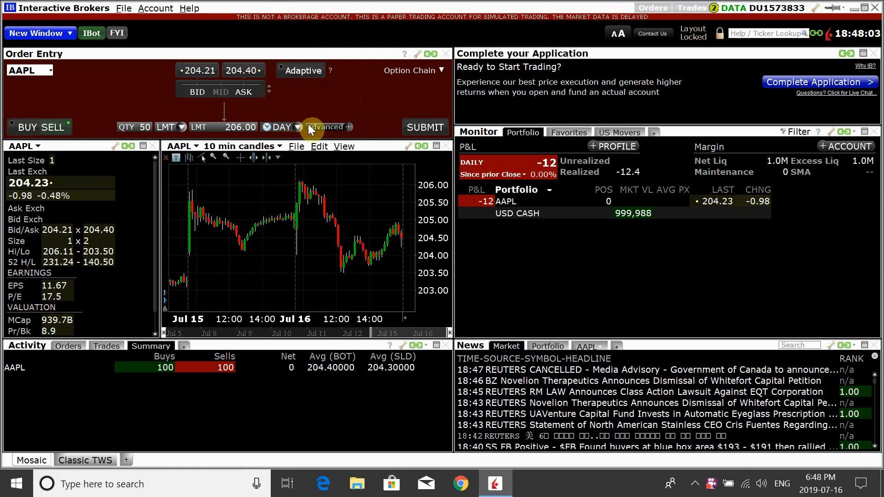
Set the sell order's time in force to GTC and attach a bracket with a profit taker and a stop loss
{"action": "left_click", "coordinate": [282, 129]}
{"action": "left_click", "coordinate": [285, 148]}
{"action": "left_click", "coordinate": [349, 126]}
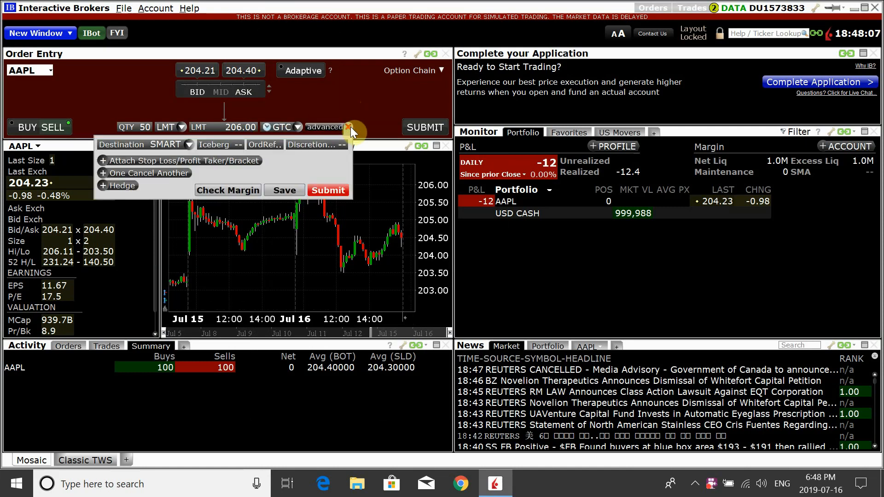
{"action": "left_click", "coordinate": [102, 161]}
{"action": "left_click", "coordinate": [108, 173]}
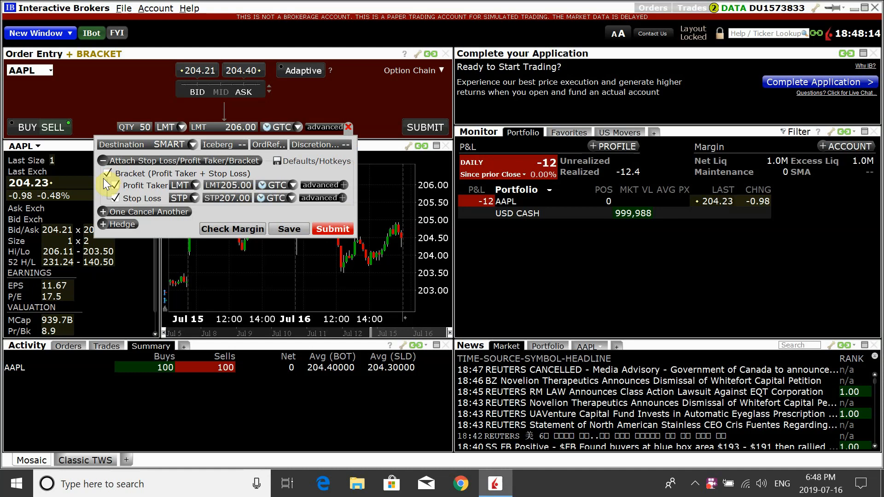
Set the sell order bracket's profit taker limit price to 203 and its stop loss price to 207
{"action": "left_click", "coordinate": [237, 186]}
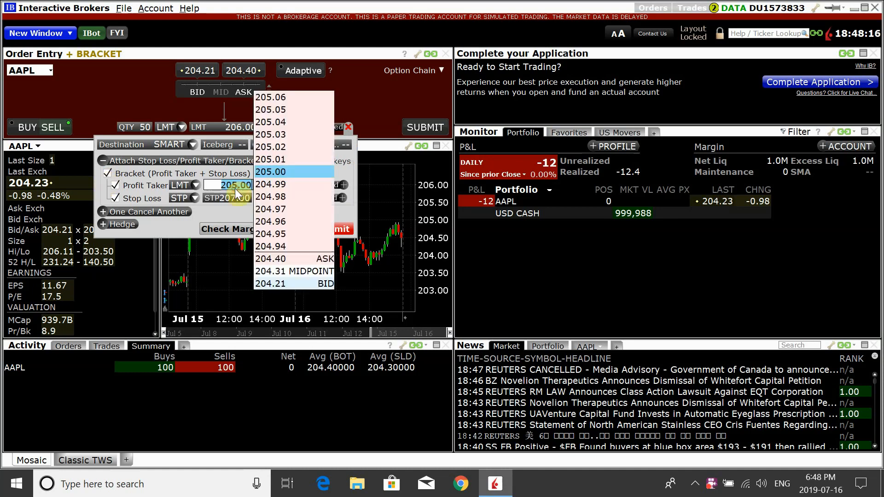
{"action": "type", "text": "203"}
{"action": "key", "text": "Return"}
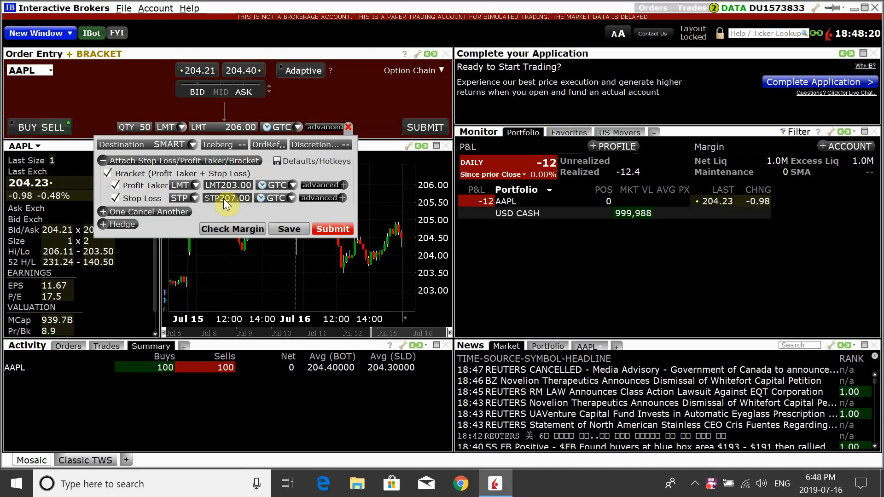
{"action": "left_click", "coordinate": [223, 198]}
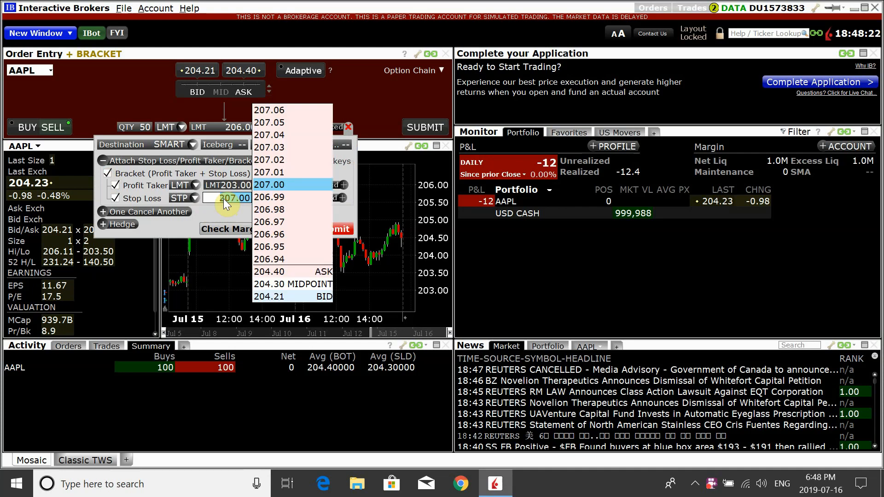
{"action": "type", "text": "207"}
{"action": "key", "text": "Return"}
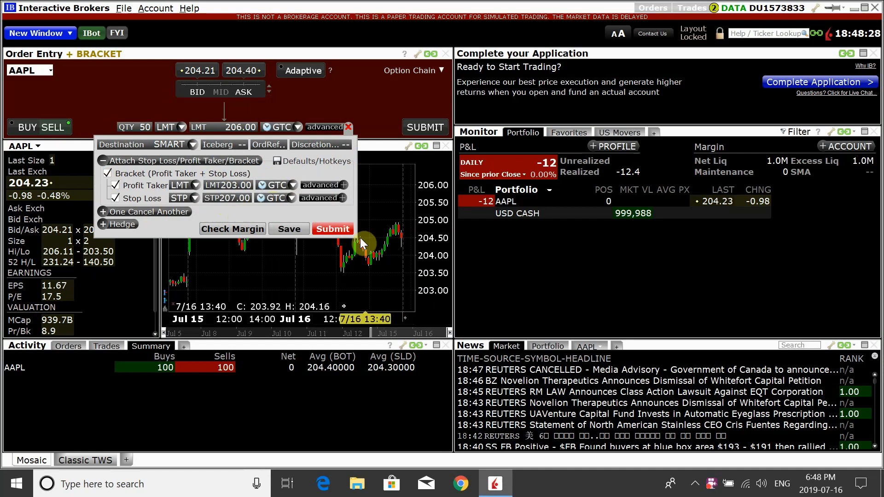
Submit and transmit the AAPL sell bracket order, override the stop order warning, and dismiss the auto-cancel and trading-hours notices
{"action": "left_click", "coordinate": [332, 229]}
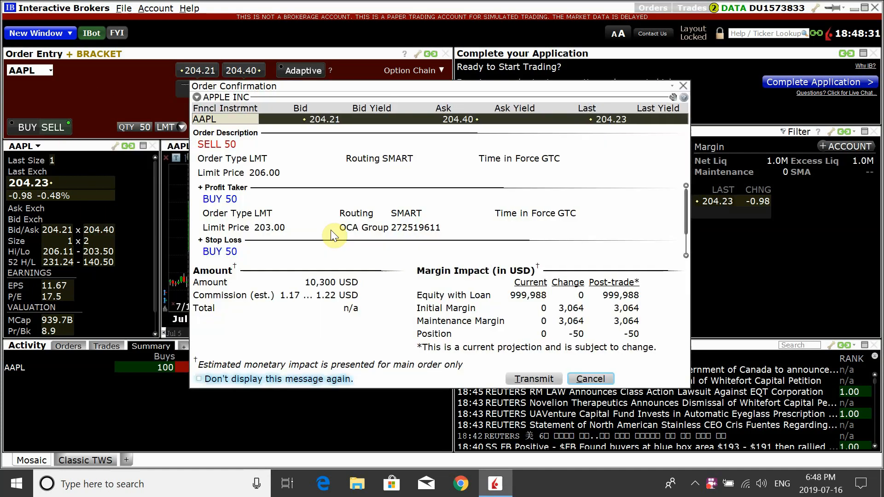
{"action": "left_click", "coordinate": [519, 375]}
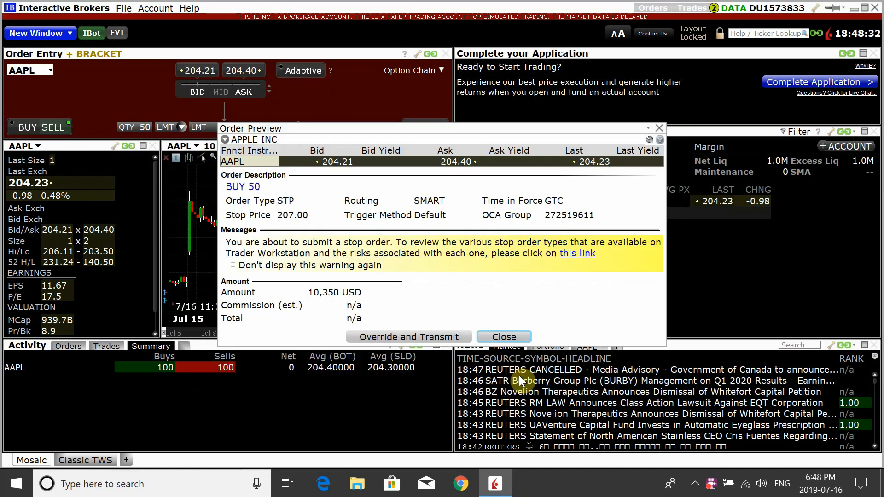
{"action": "left_click", "coordinate": [427, 336]}
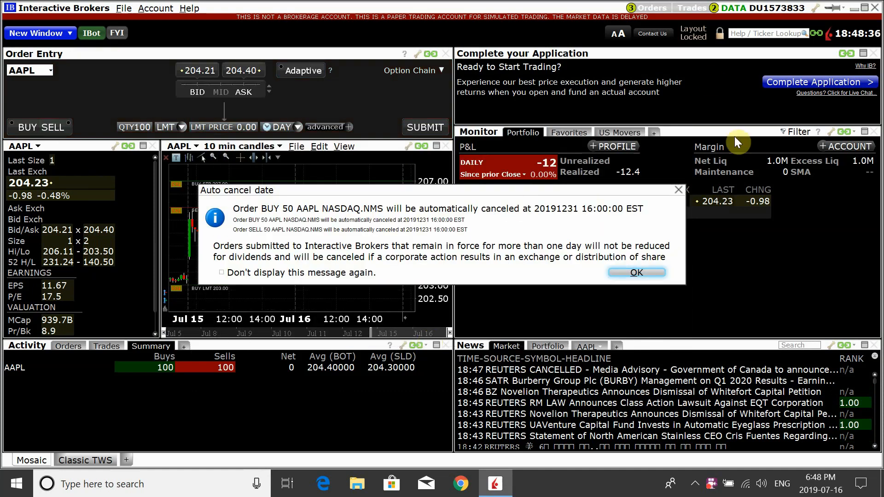
{"action": "left_click", "coordinate": [626, 272]}
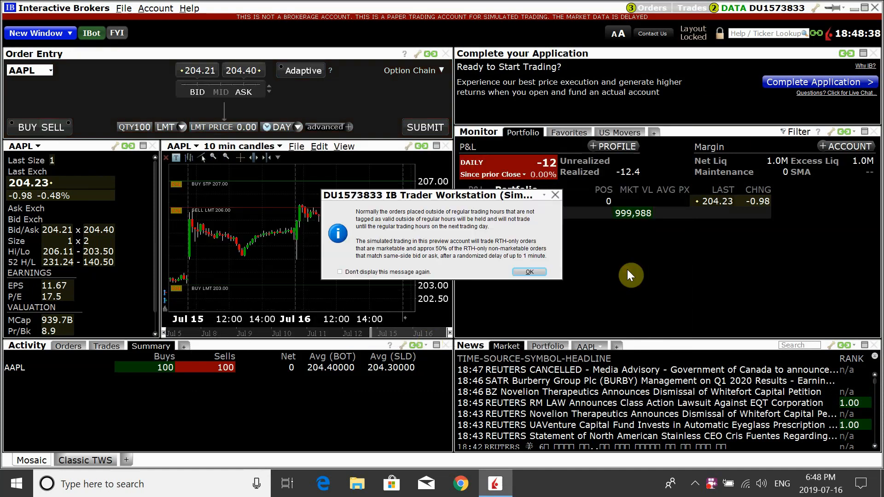
{"action": "left_click", "coordinate": [539, 273]}
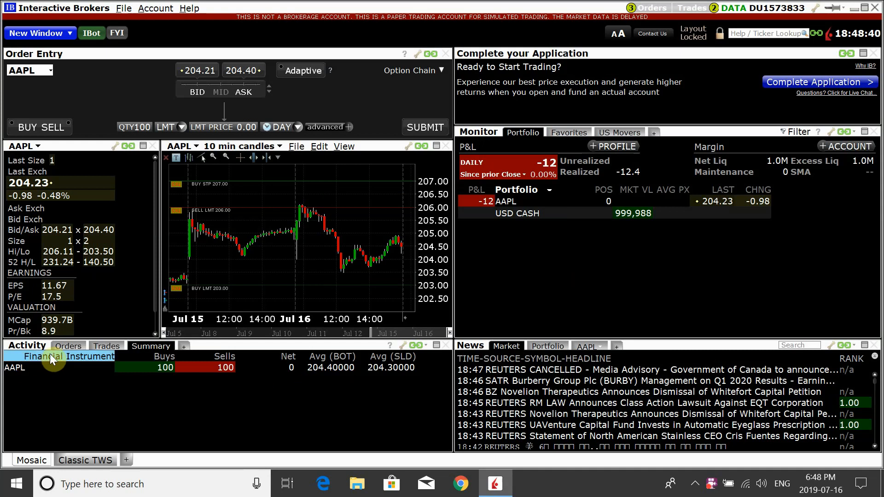
Show the activity orders, narrow the Quantity column, and cancel the AAPL sell order at 206 with its bracket
{"action": "left_click", "coordinate": [57, 344]}
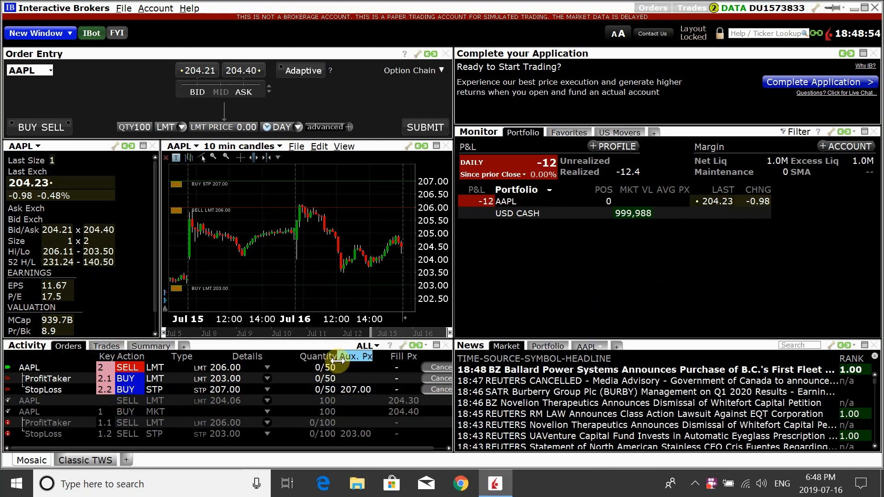
{"action": "left_click_drag", "start_coordinate": [338, 360], "coordinate": [313, 356]}
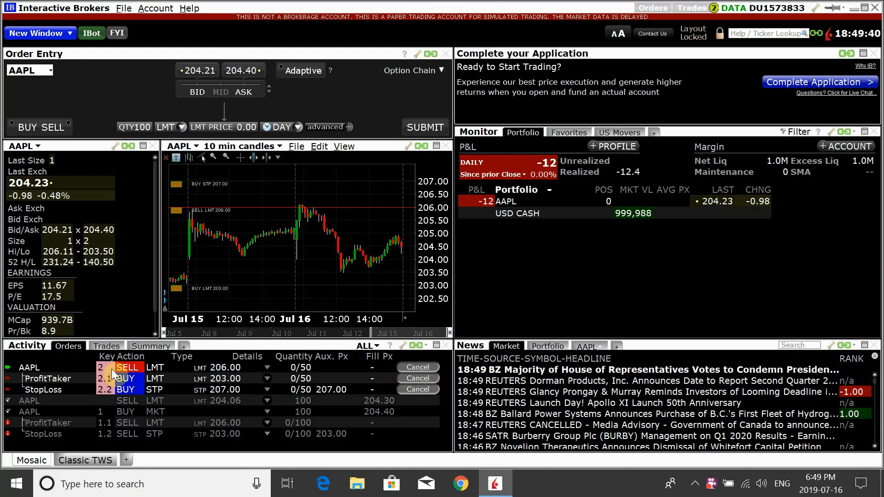
{"action": "left_click", "coordinate": [45, 368]}
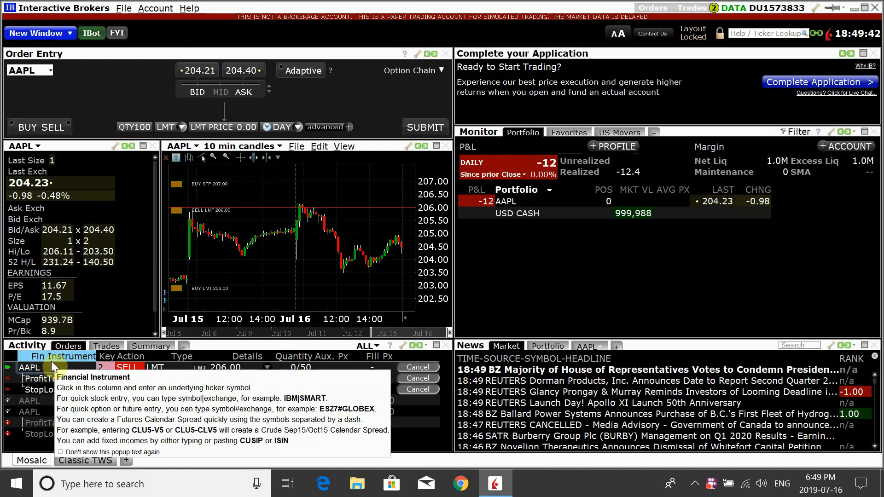
{"action": "left_click", "coordinate": [424, 366]}
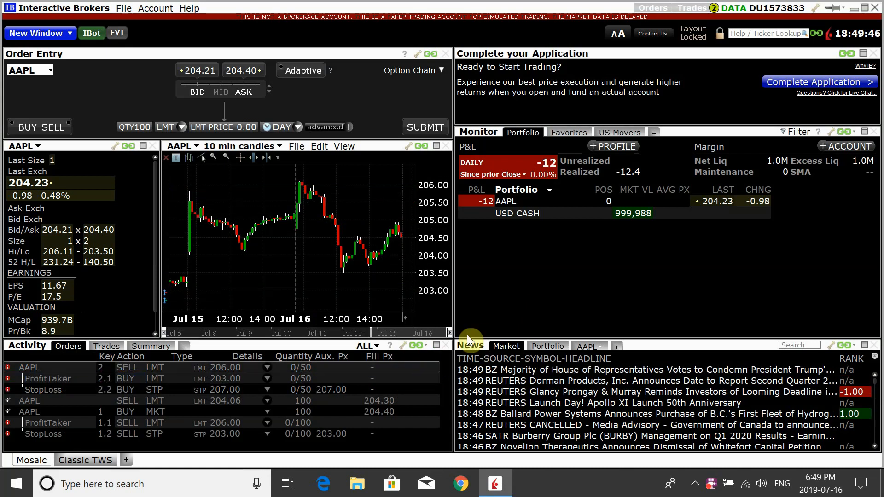